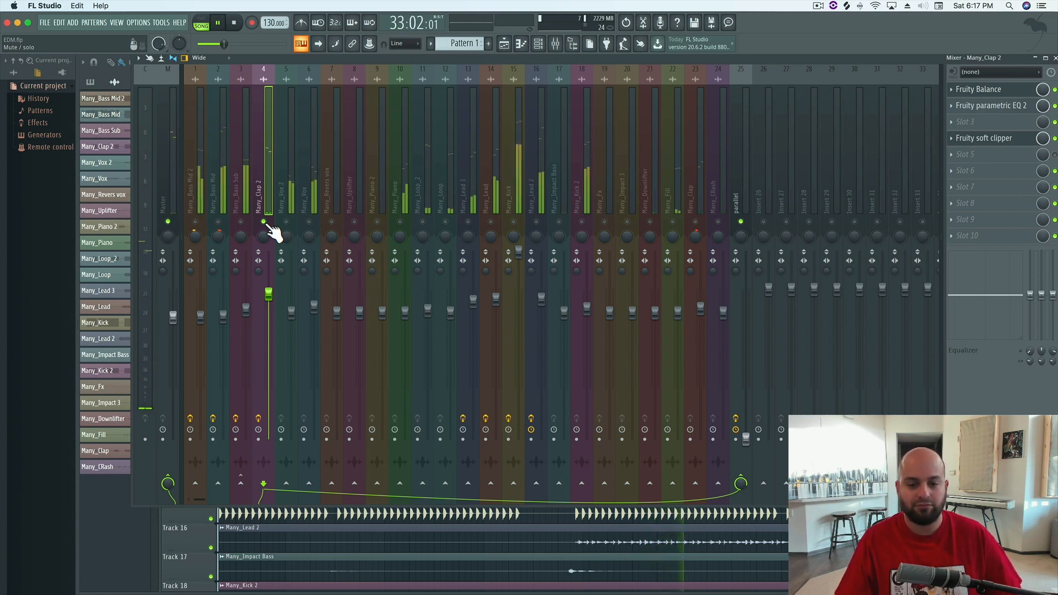
Step: Stop playback and load Fruity Compressor into effect slot 5 of the Many_Clap 2 mixer track
key(space)
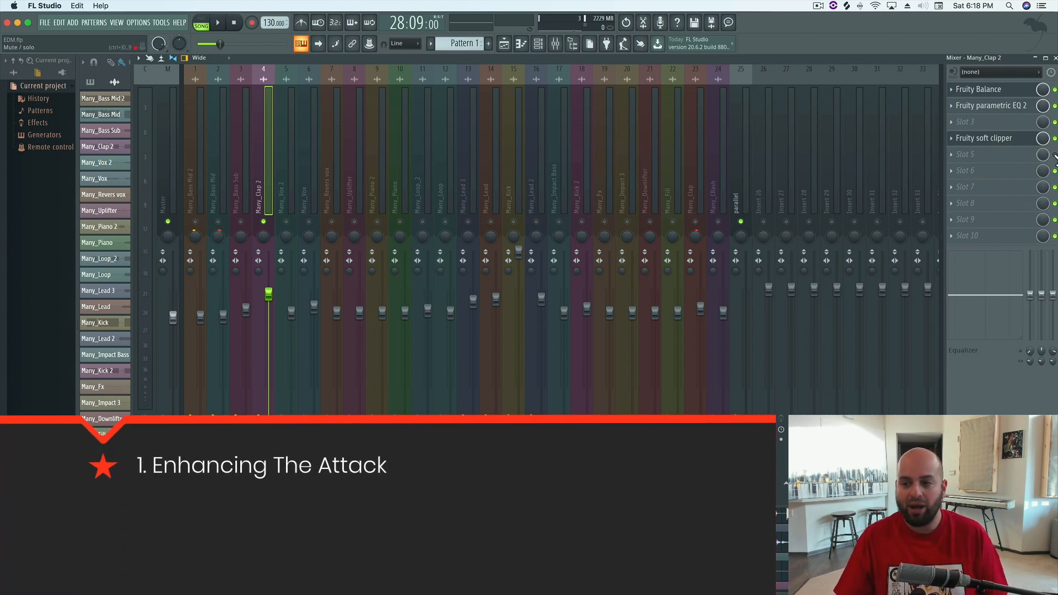
click(978, 154)
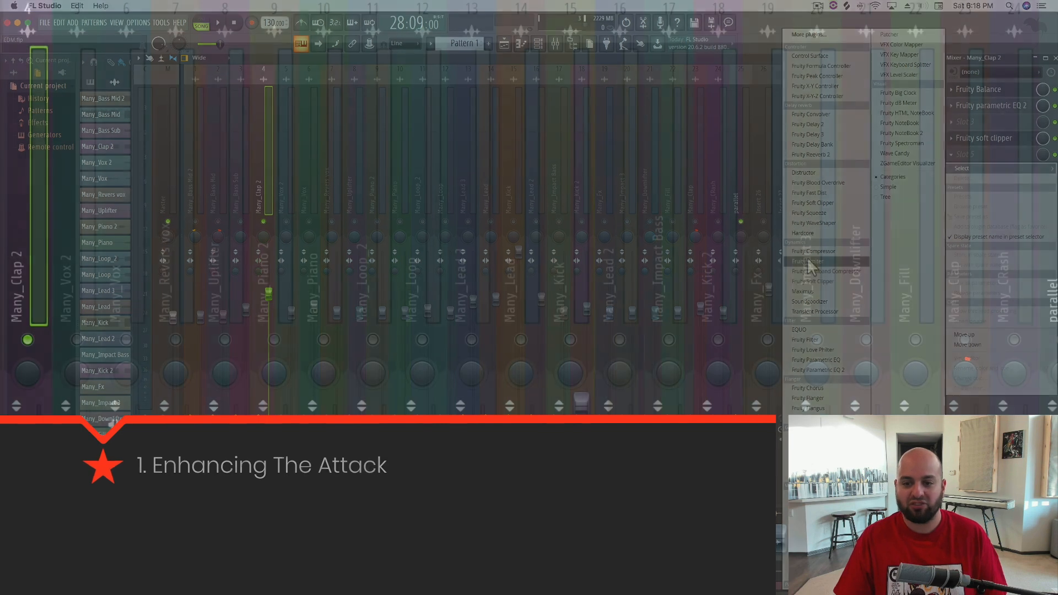
click(813, 251)
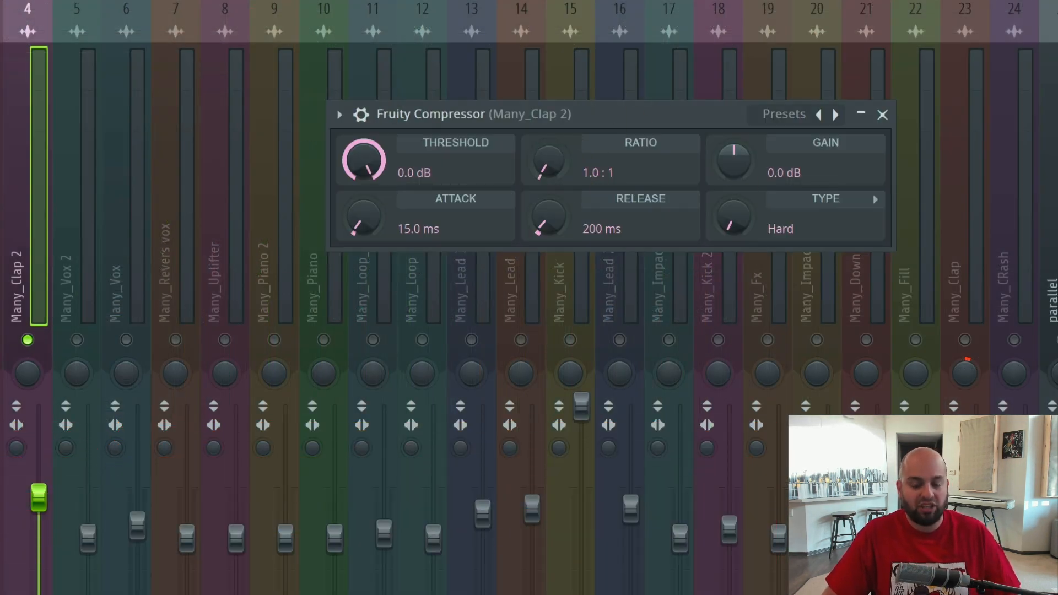
Step: Set the clap's compressor to ratio 0.5:1, attack 0.0 ms and release 1 ms, and lower the threshold to about -21.4 dB during playback
mouse_move(548, 161)
mouse_down()
mouse_move(548, 116)
mouse_move(548, 141)
mouse_up()
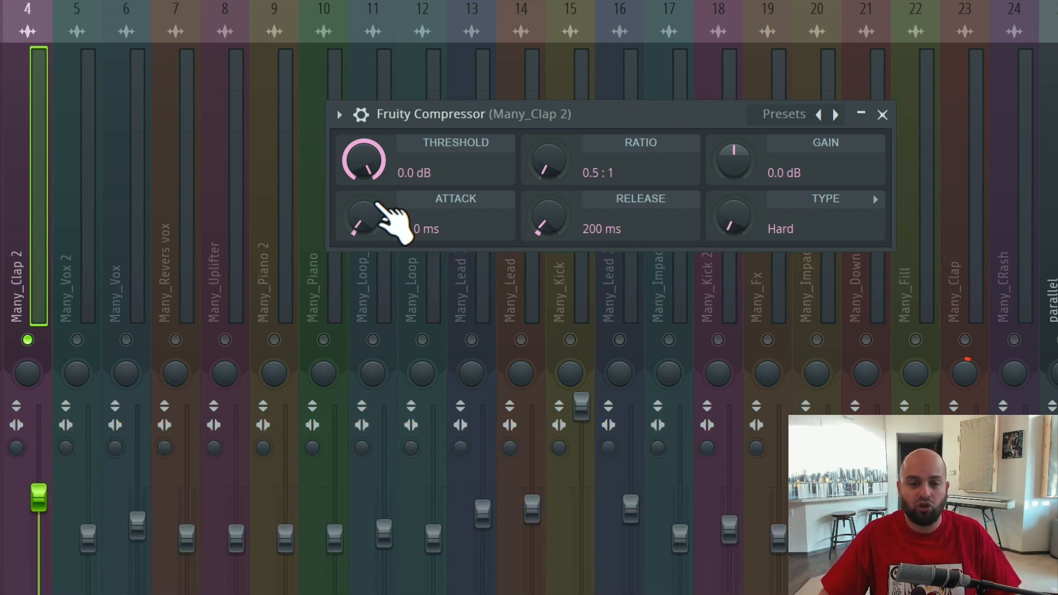
drag(373, 220, 373, 243)
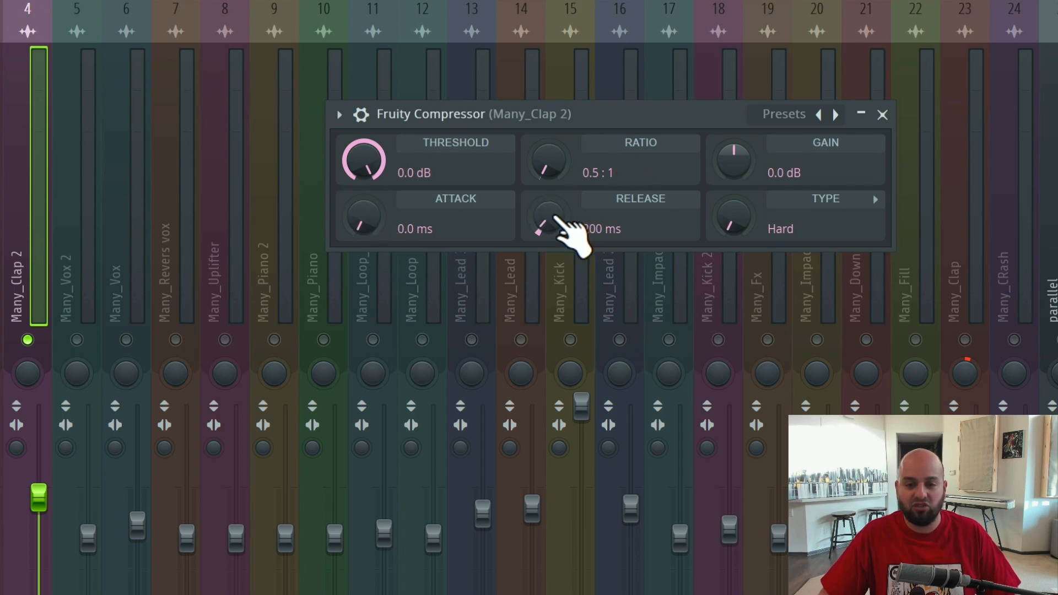
mouse_move(551, 220)
mouse_down()
mouse_move(551, 242)
mouse_move(555, 215)
mouse_up()
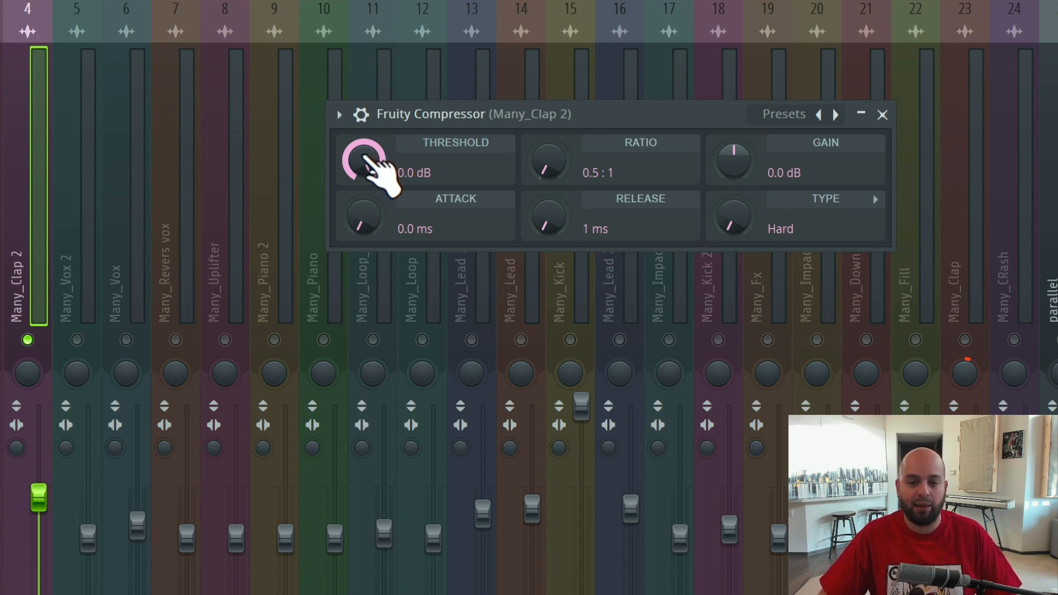
key(space)
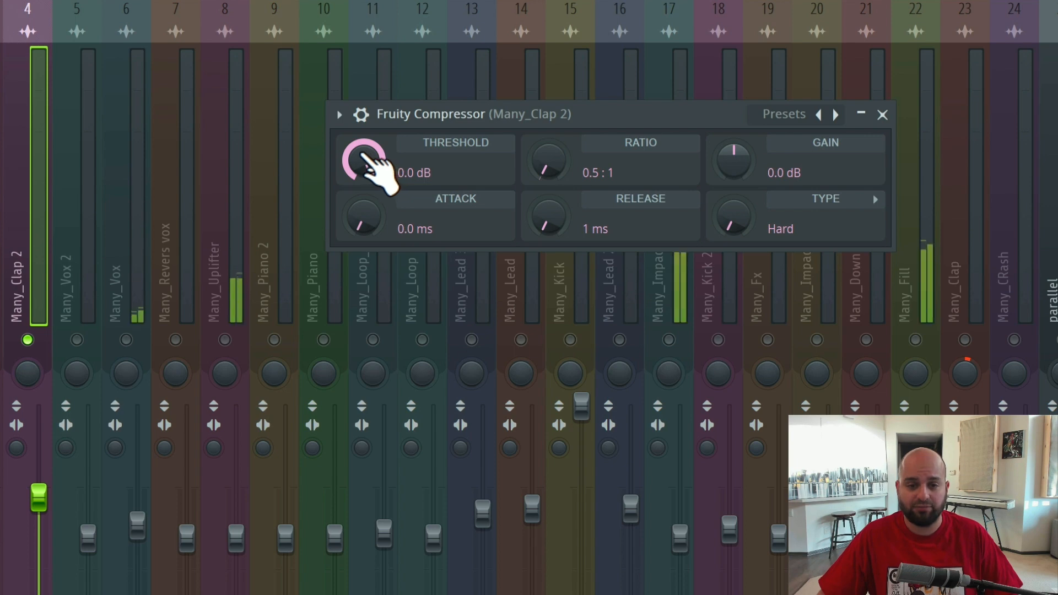
drag(356, 155, 355, 207)
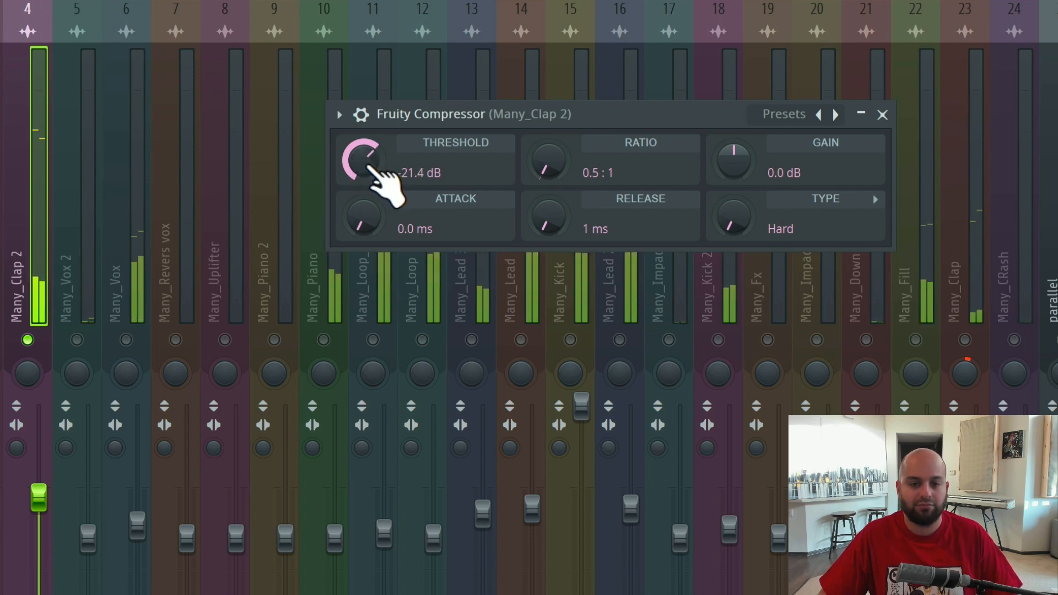
Step: Unsolo Many_Clap 2 to hear the compressed clap in the full mix, and solo it again
right_click(32, 341)
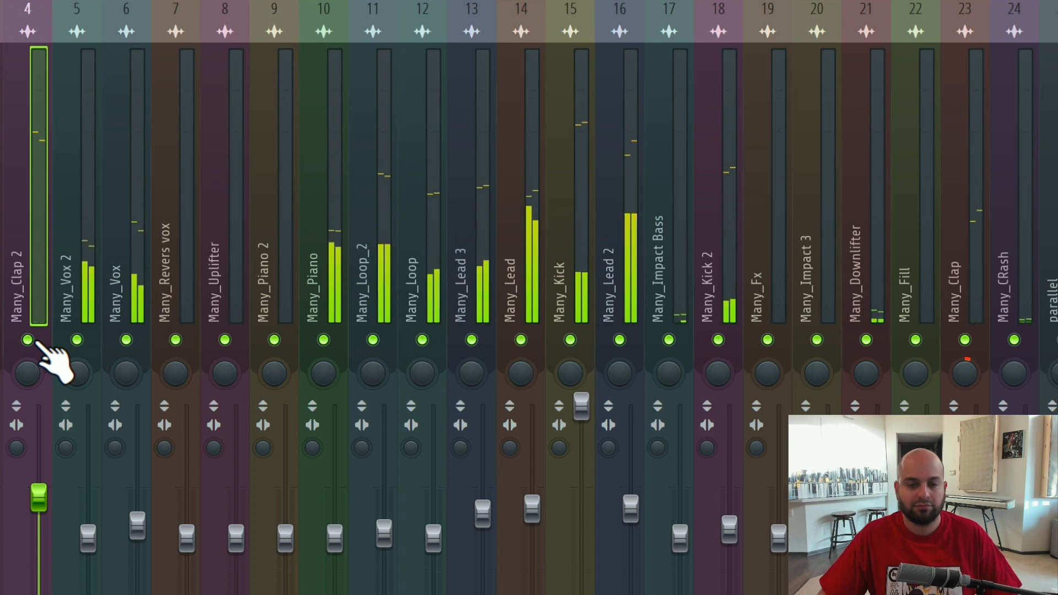
right_click(27, 340)
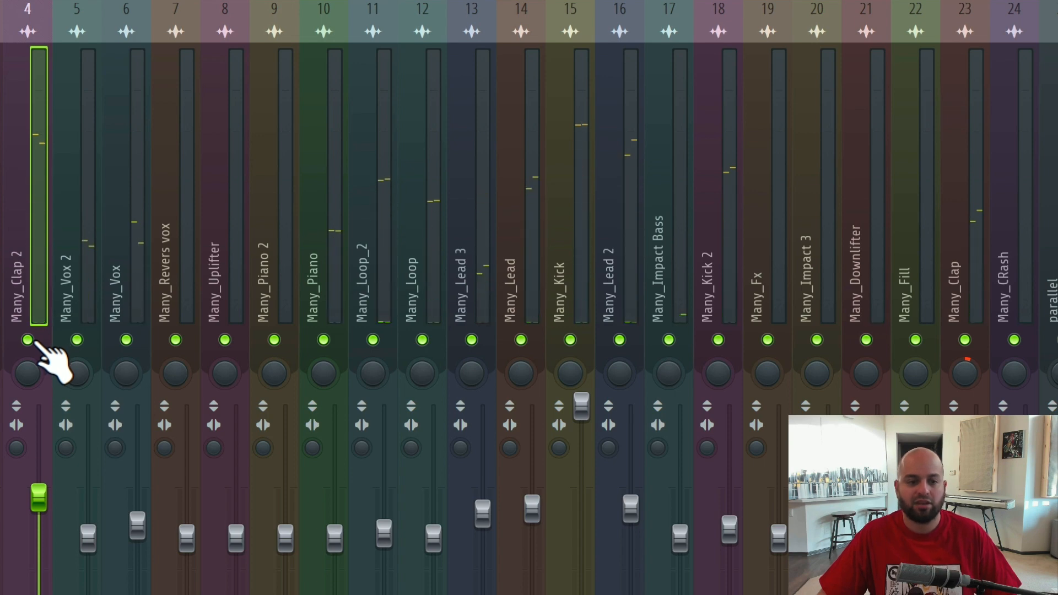
right_click(28, 340)
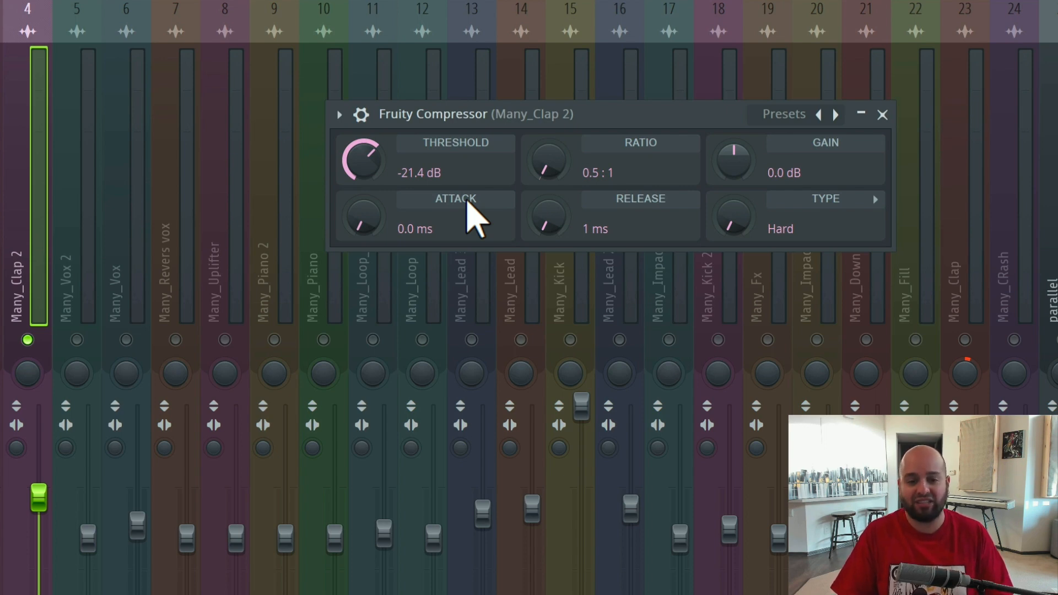
Step: Slow the compressor's attack to about 79.2 ms and audition the soloed clap
drag(399, 227, 363, 238)
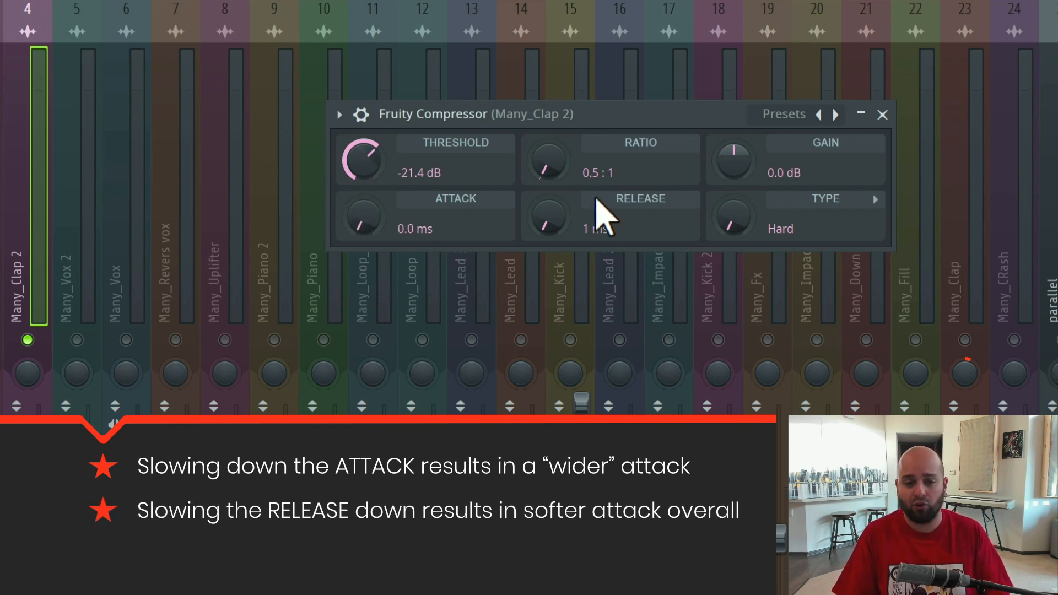
mouse_move(606, 217)
mouse_down()
mouse_move(606, 191)
mouse_move(606, 220)
mouse_up()
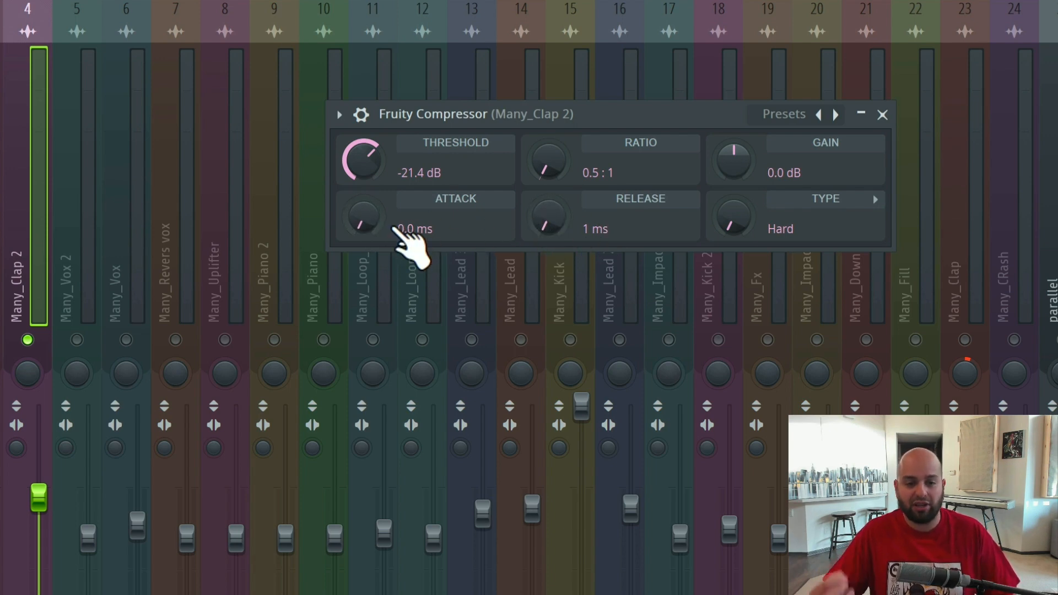
drag(390, 229, 390, 131)
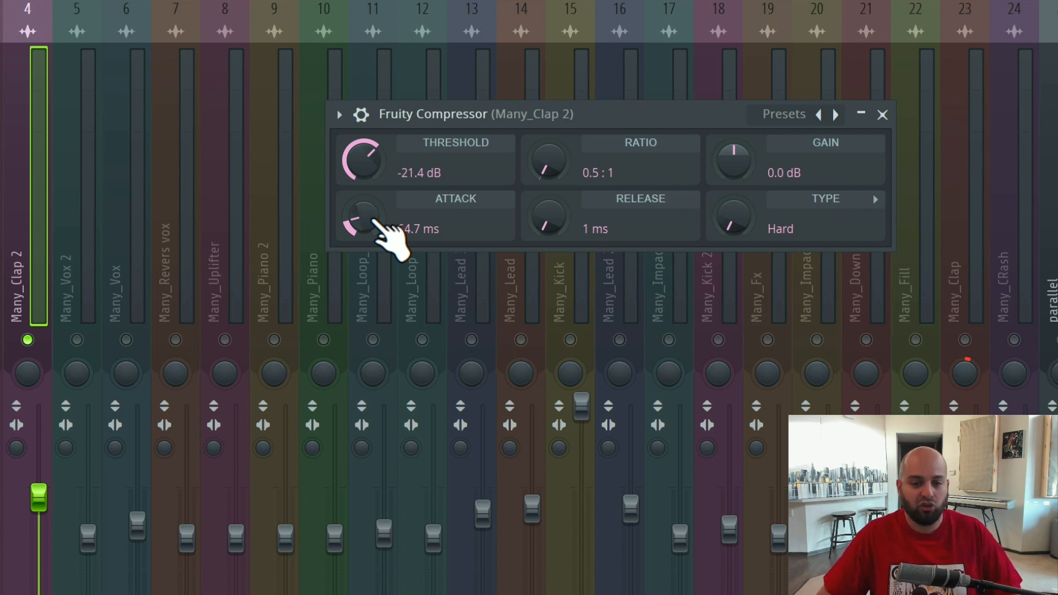
drag(375, 221, 390, 236)
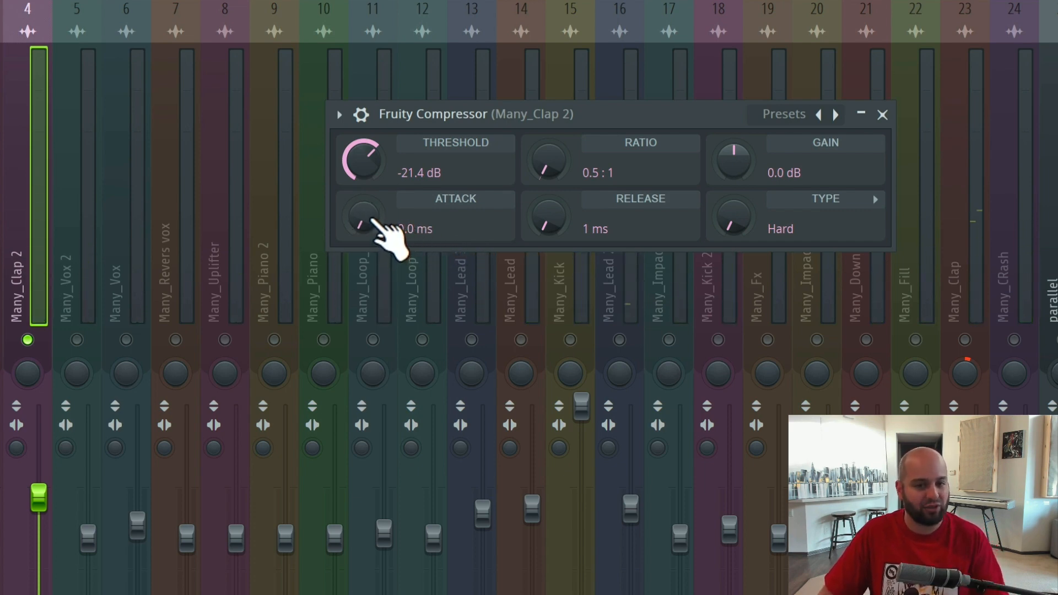
drag(376, 226, 377, 209)
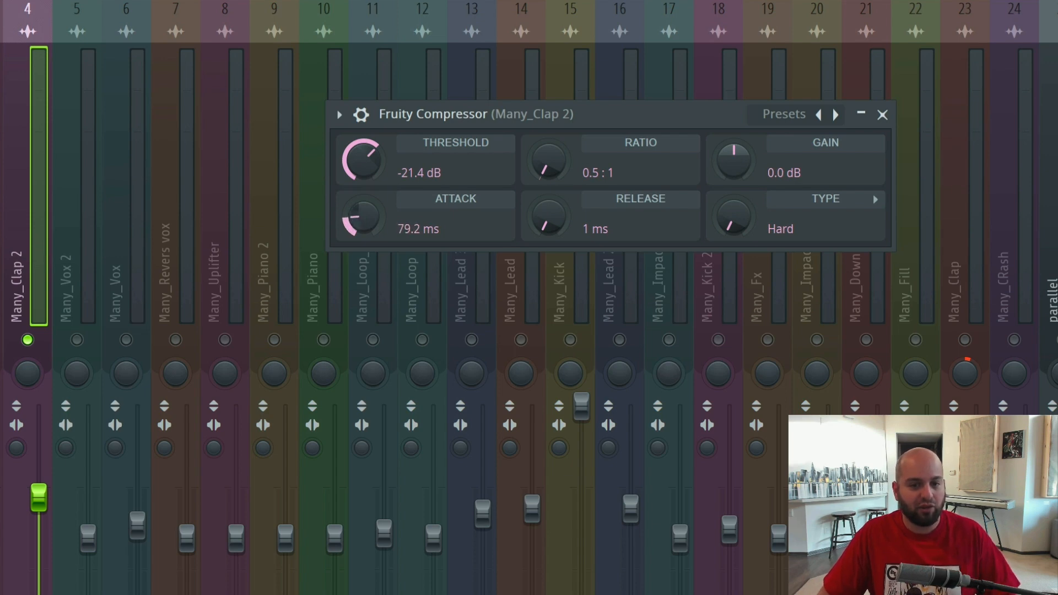
key(space)
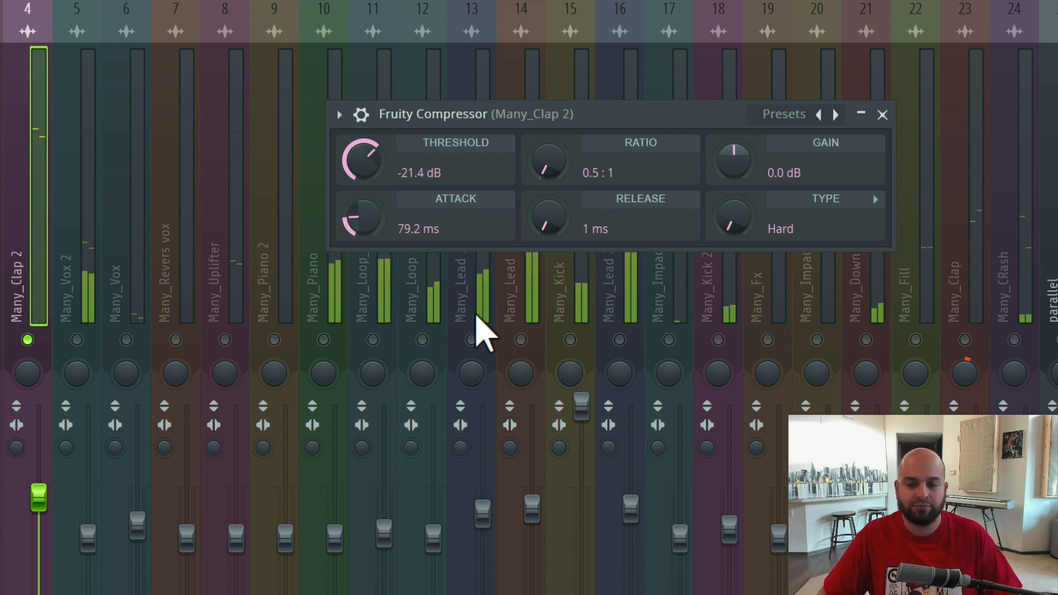
key(space)
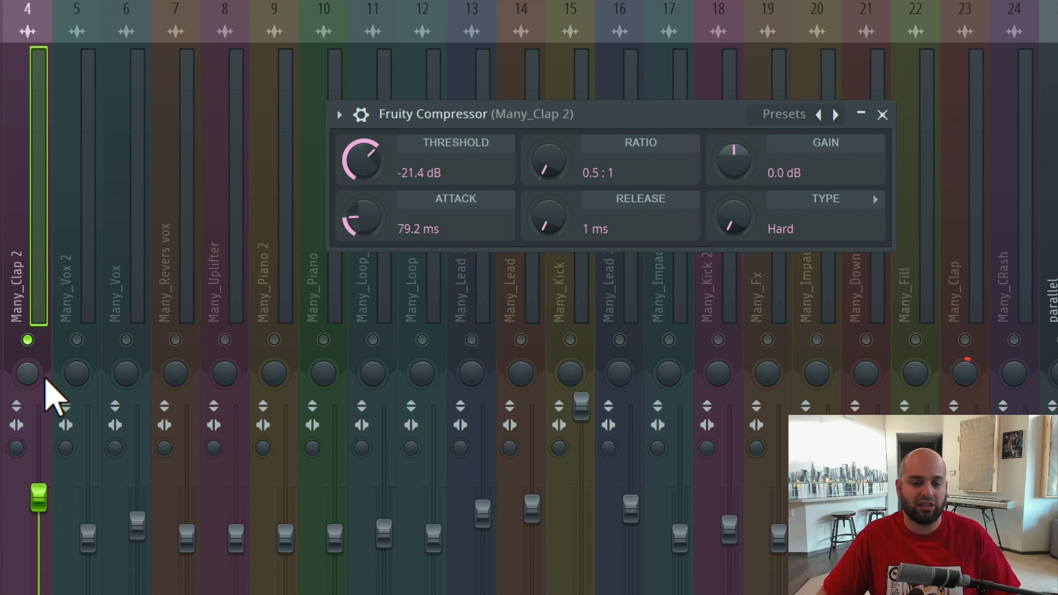
Step: Set the attack to 75.4 ms and compare release times of 35 ms, 1 ms and 7 ms on the soloed clap
drag(363, 220, 364, 227)
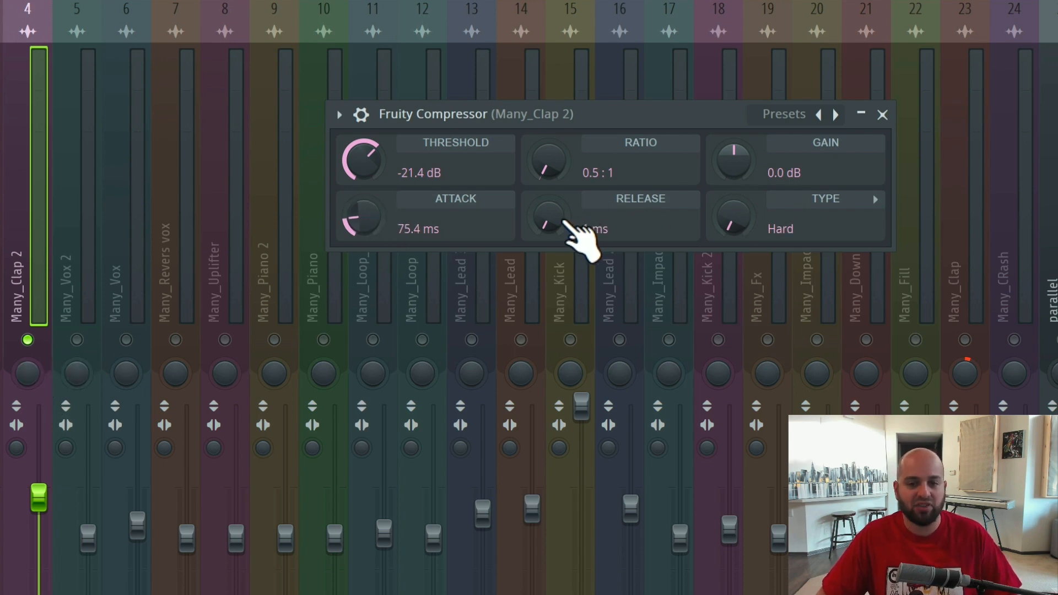
drag(550, 220, 550, 207)
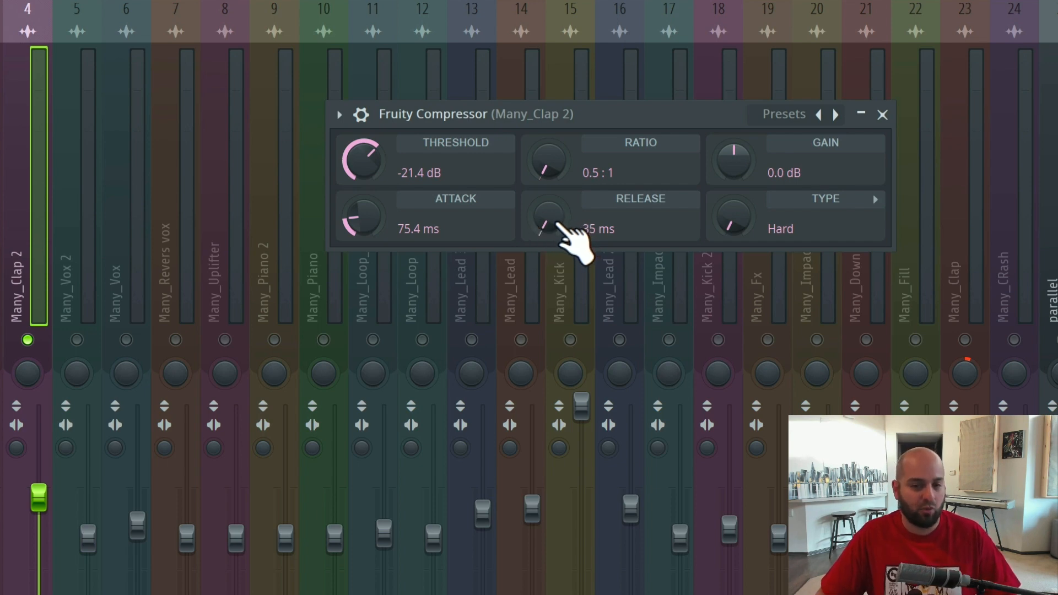
key(space)
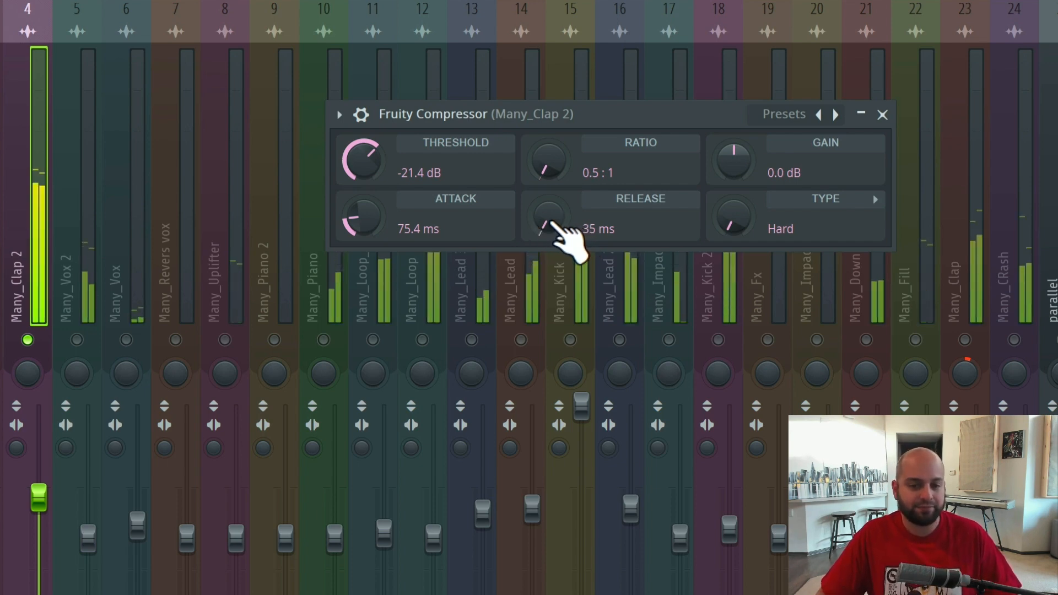
drag(556, 225, 557, 273)
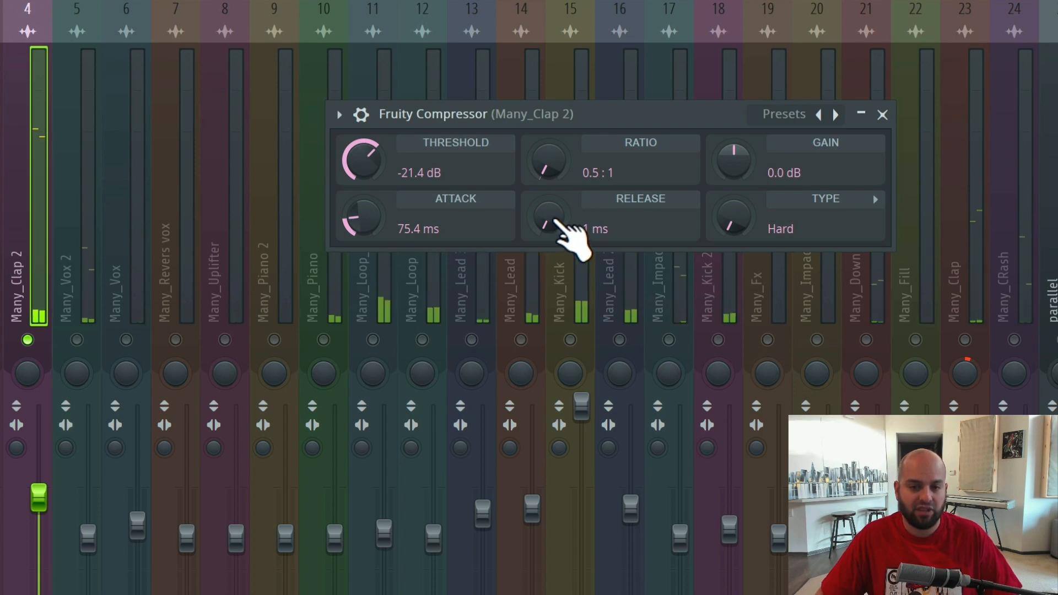
drag(566, 236, 567, 232)
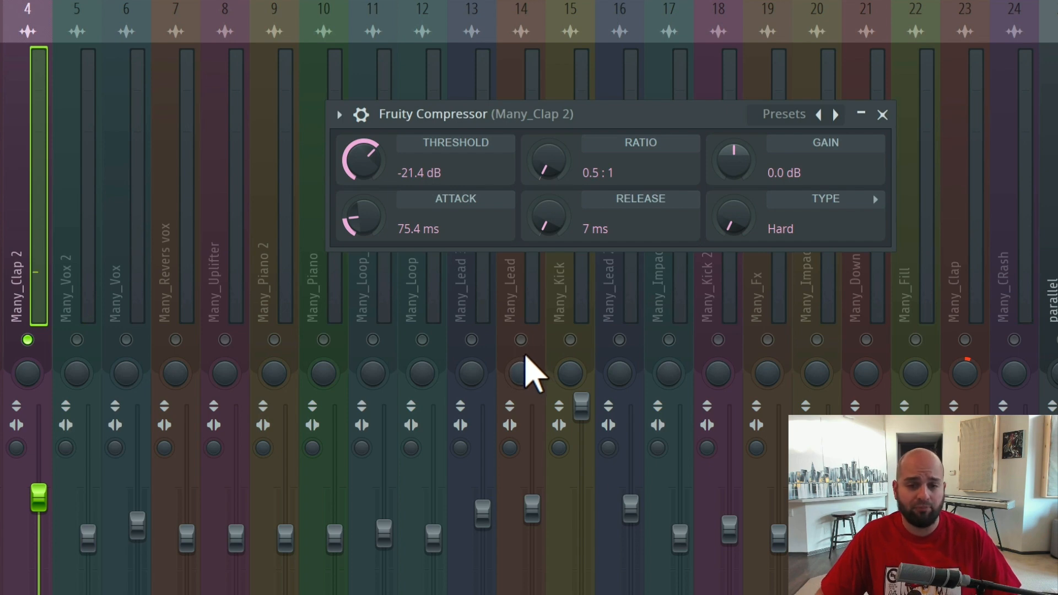
Step: Unsolo Many_Clap 2 and set its compressor to attack 0.0 ms and threshold -22.8 dB within the full mix
right_click(28, 340)
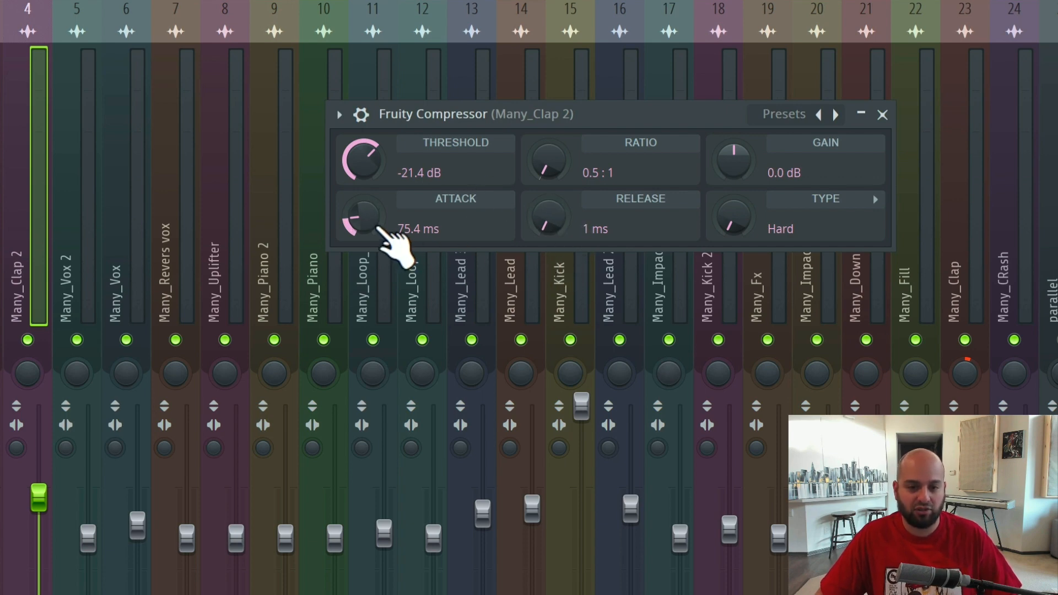
drag(380, 220, 397, 288)
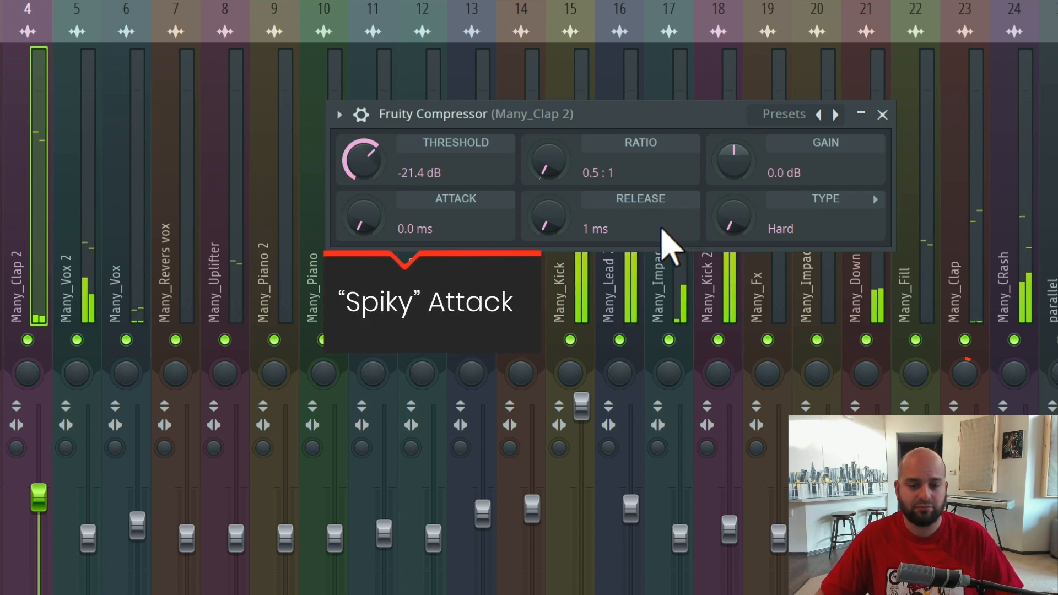
drag(365, 166, 365, 175)
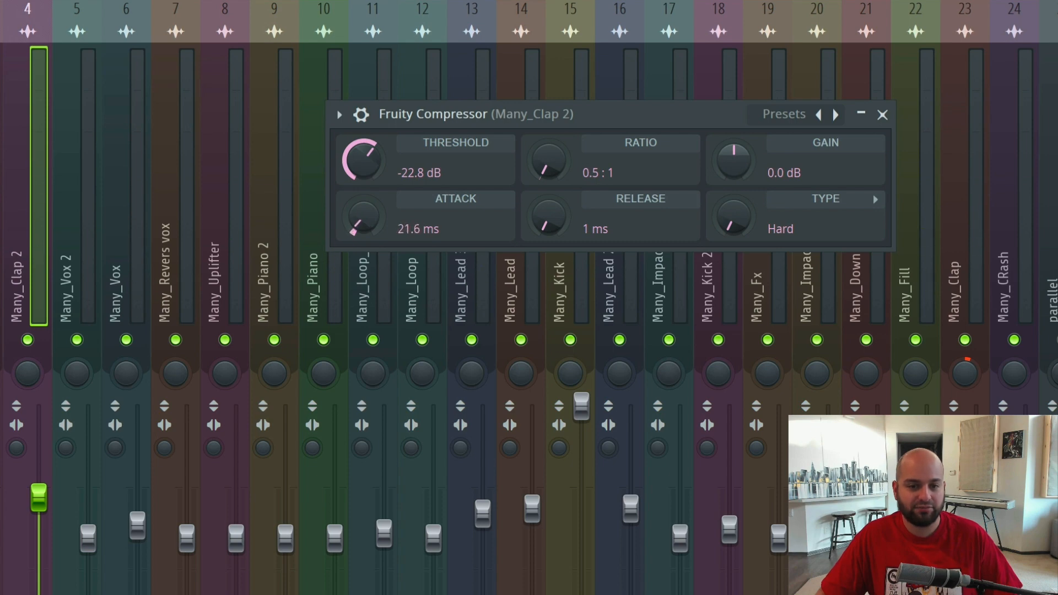
Step: Fine-tune the clap compressor's attack to 21.6 ms and release to 4 ms while auditioning it in the full mix
drag(375, 214, 377, 227)
key(space)
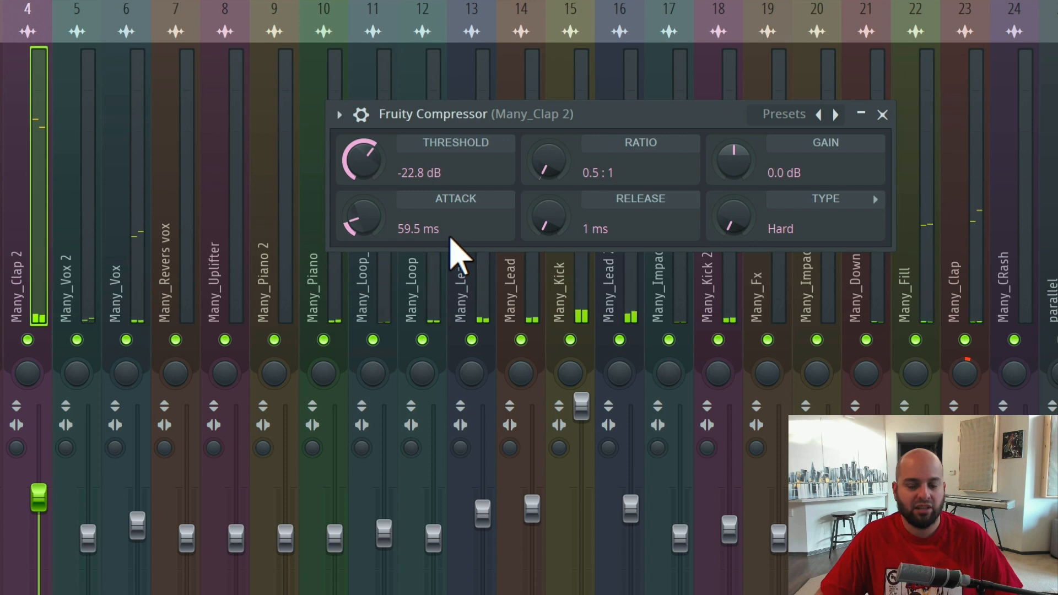
drag(377, 227, 377, 230)
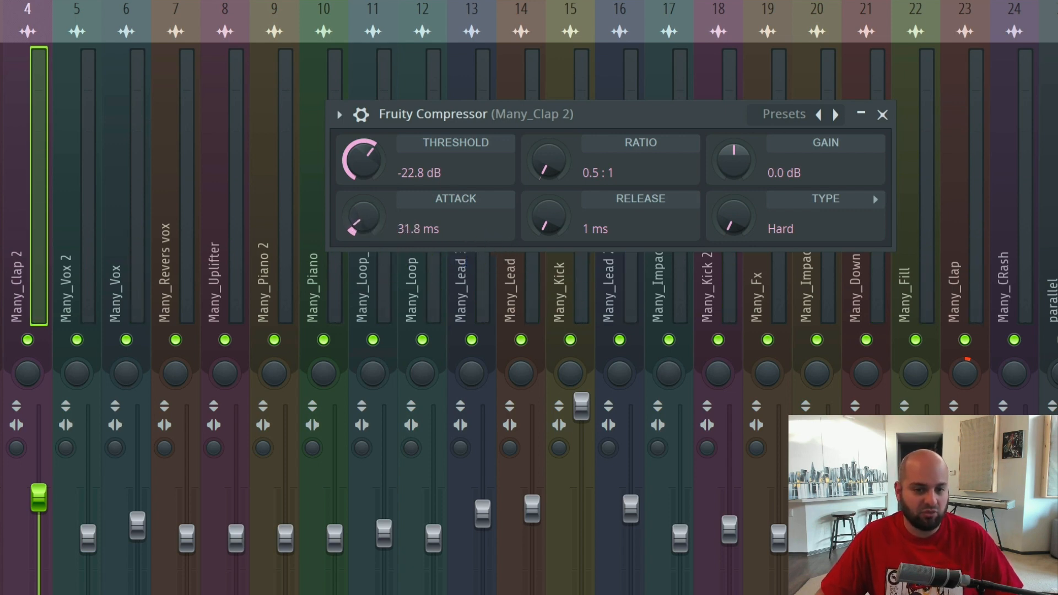
key(space)
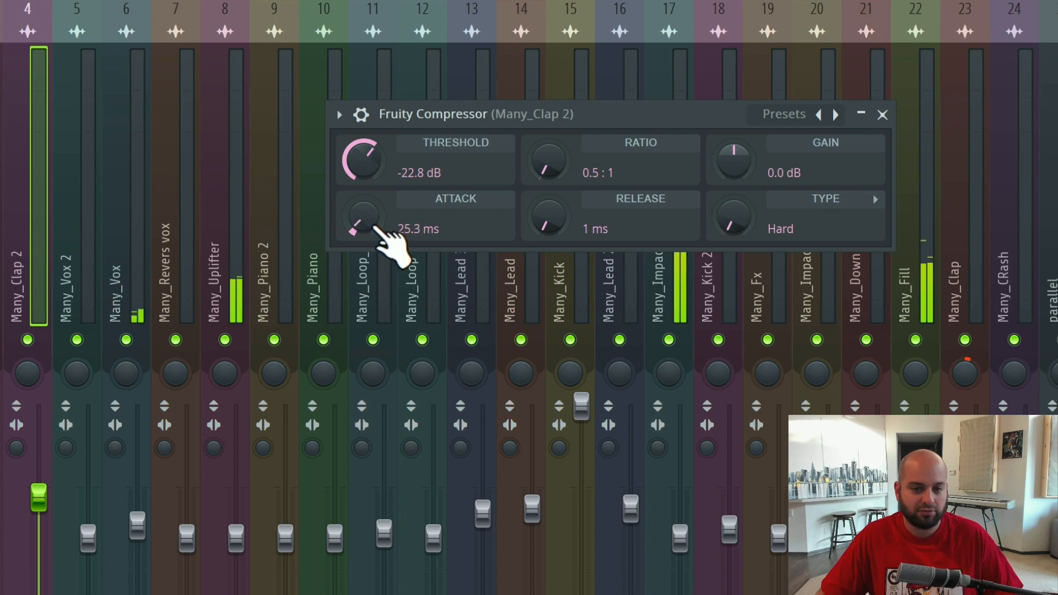
drag(376, 220, 374, 221)
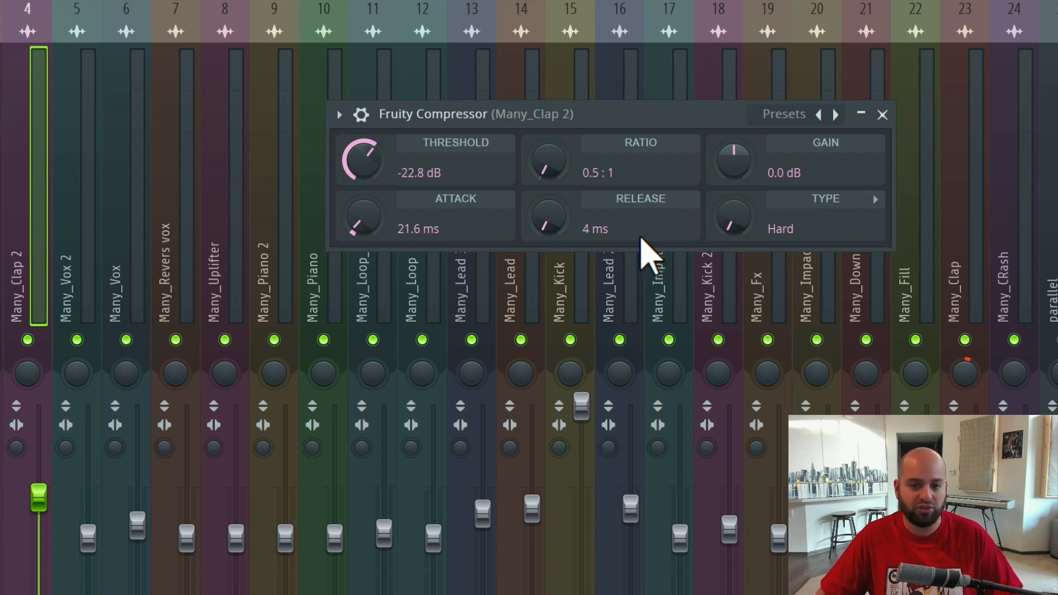
key(space)
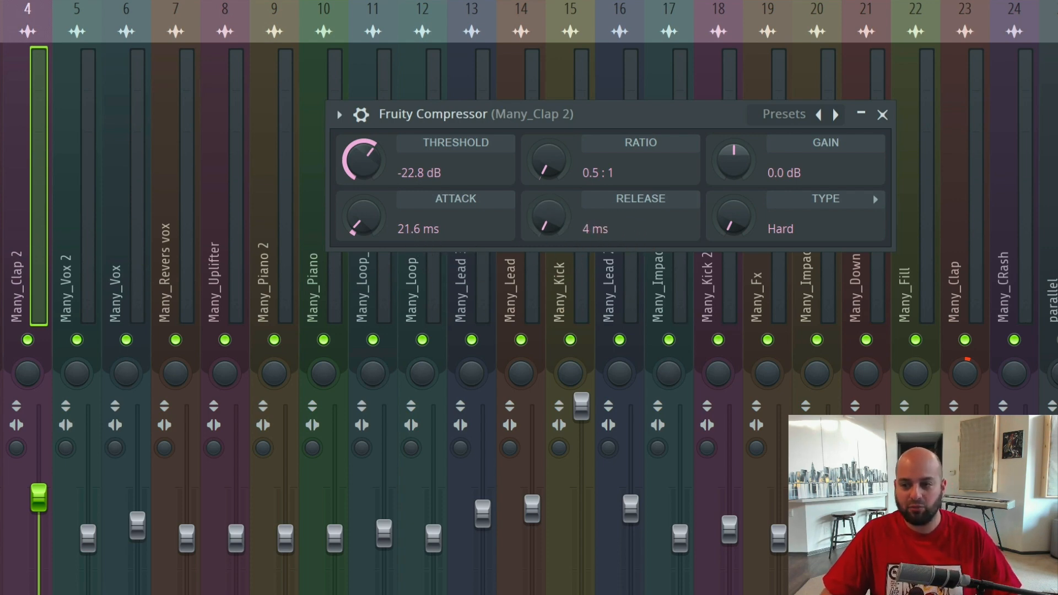
Step: Close the compressor and raise the Many_Clap 2 fader to about the Many_Kick fader's height, auditioning the mix before and after
key(Escape)
key(space)
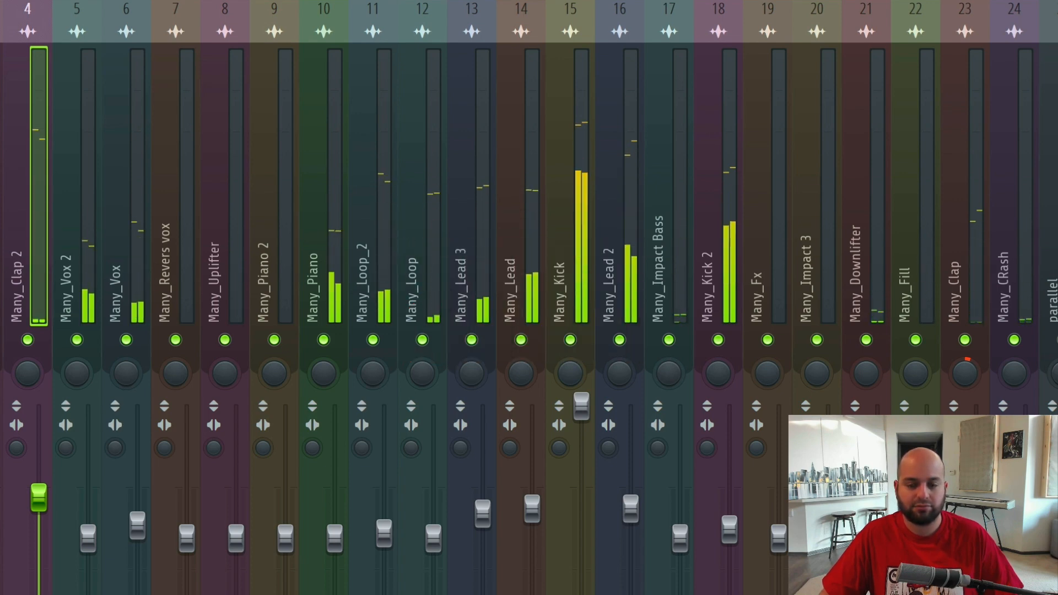
key(space)
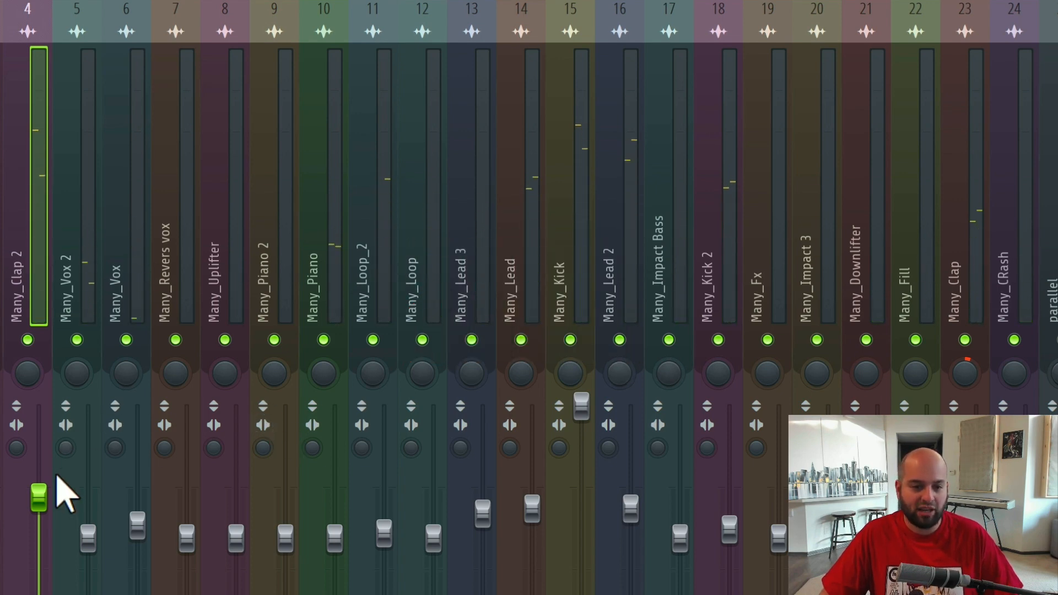
drag(38, 497, 39, 420)
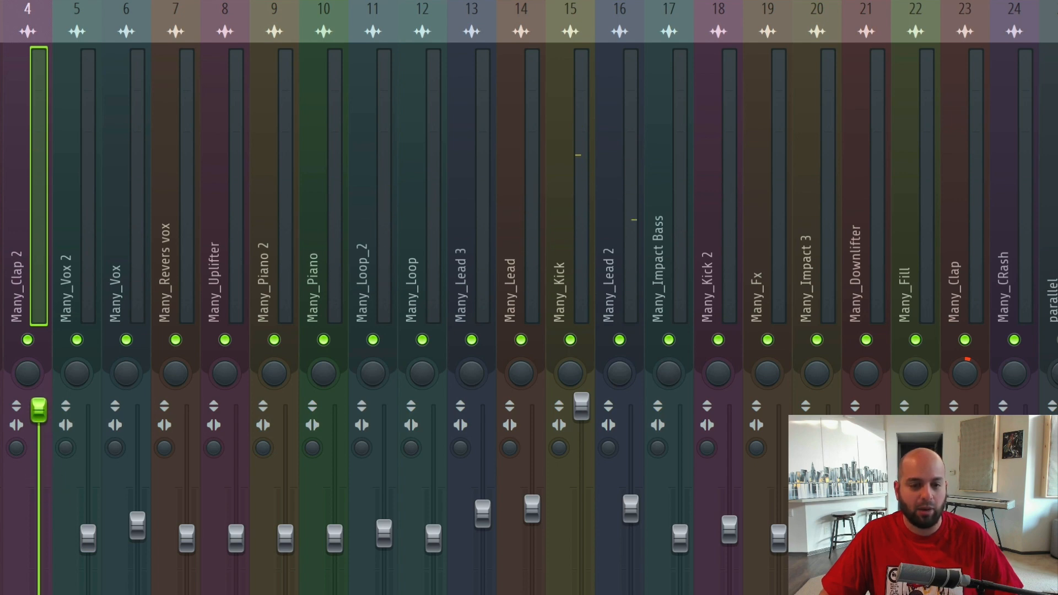
key(space)
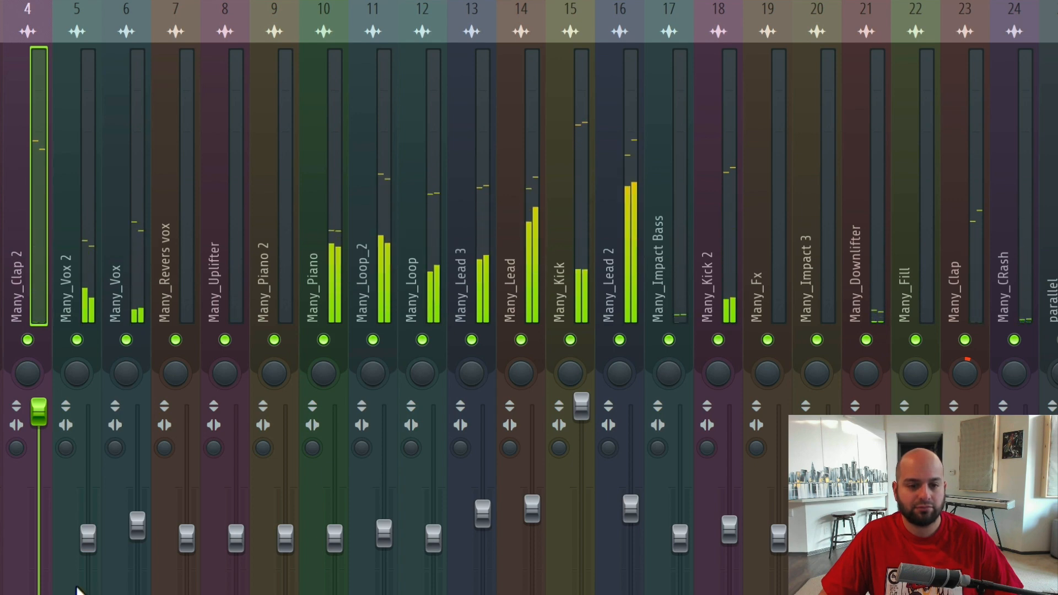
Step: Lower the Many_Clap 2 fader to about the Many_Lead 3 fader's height and audition it in the full mix
key(space)
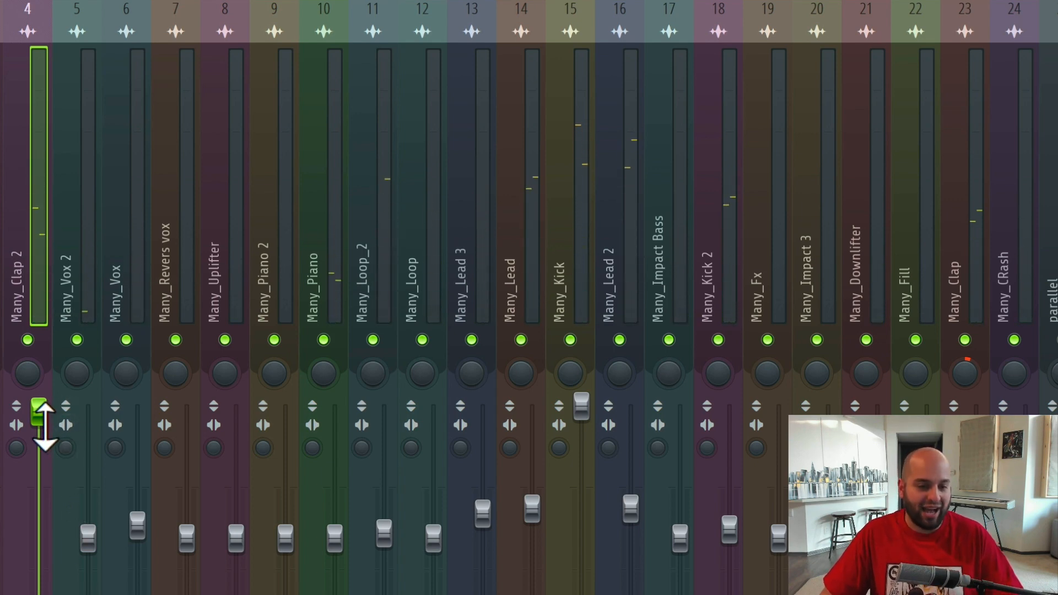
drag(44, 424, 44, 453)
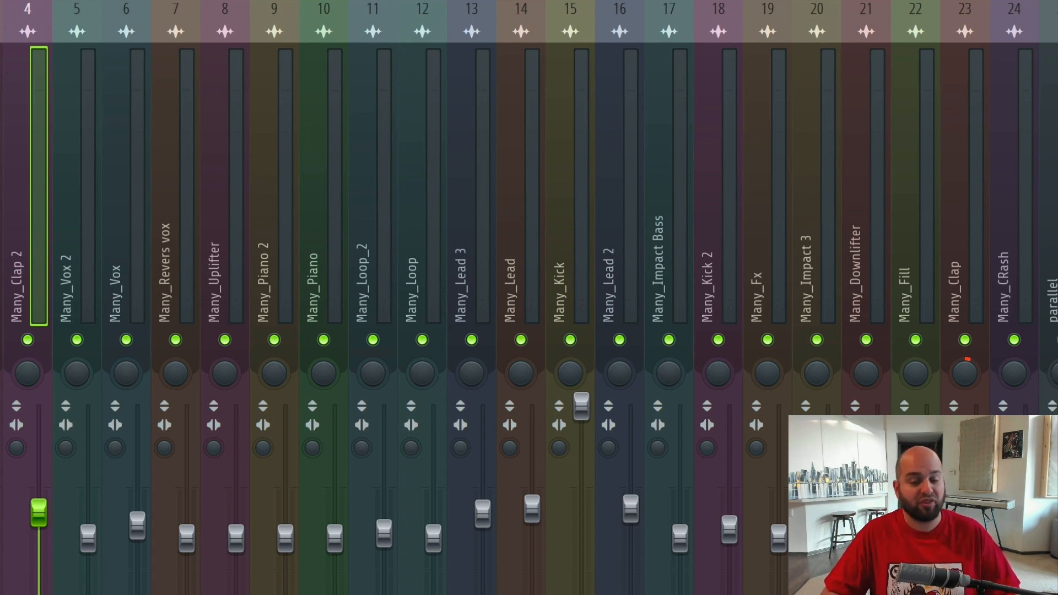
key(space)
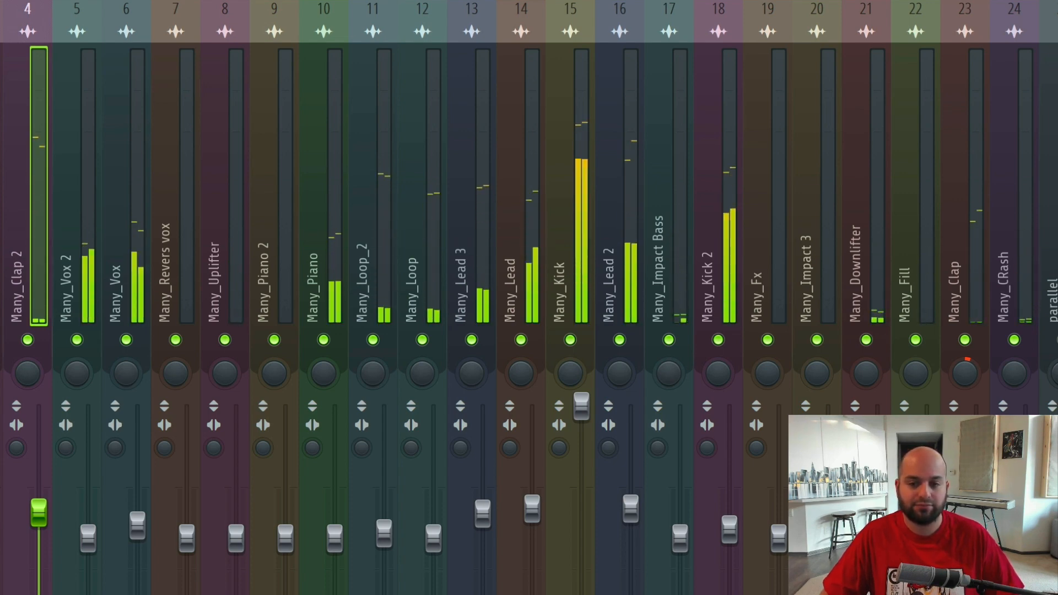
key(space)
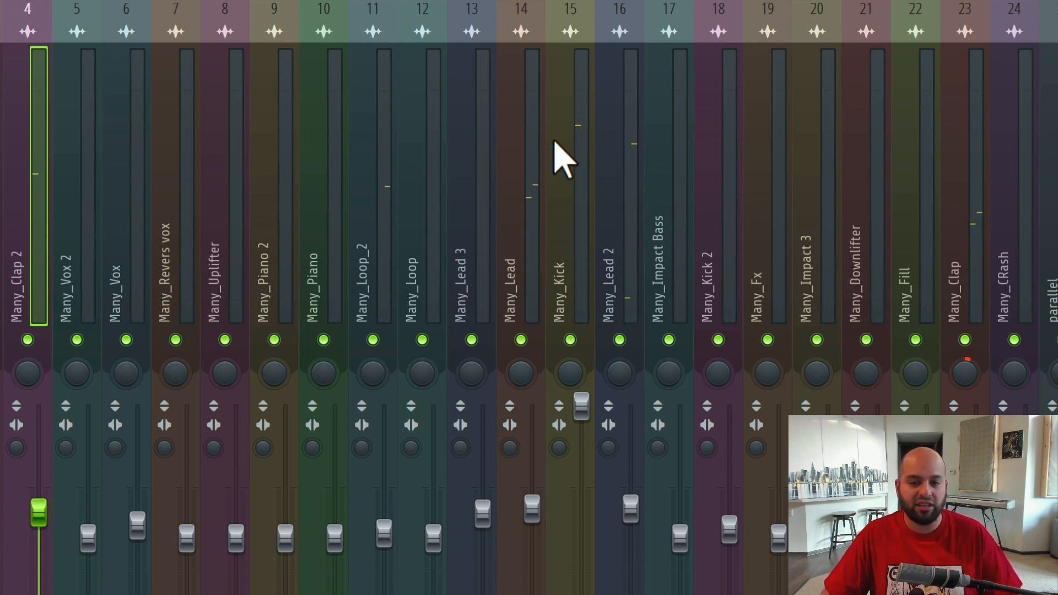
Step: Solo Many_Kick and lower its fader to slightly above the Many_Lead fader's height while auditioning the kick
click(555, 143)
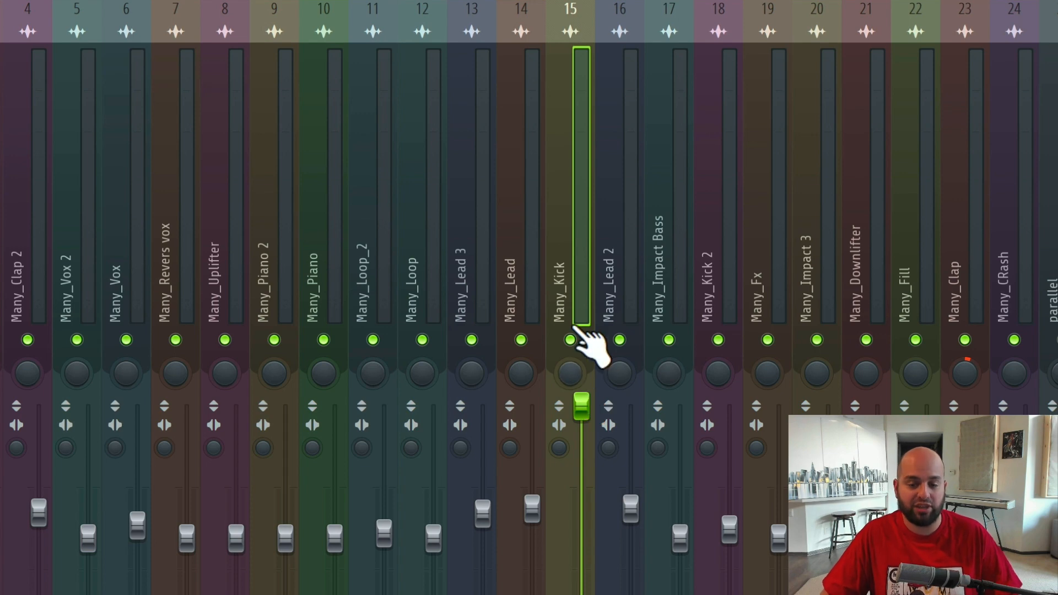
right_click(570, 340)
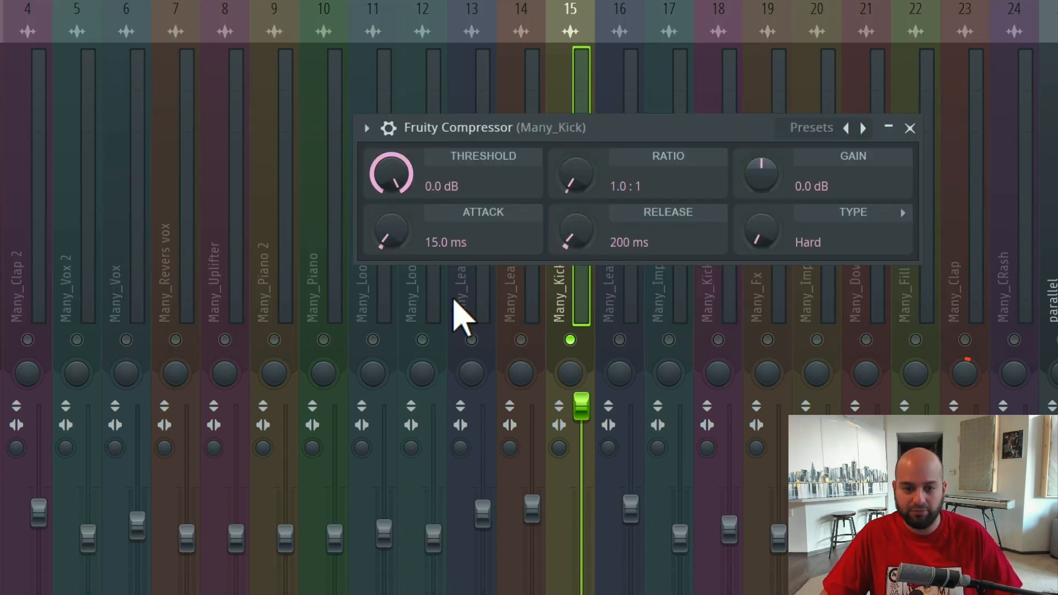
drag(581, 406, 582, 433)
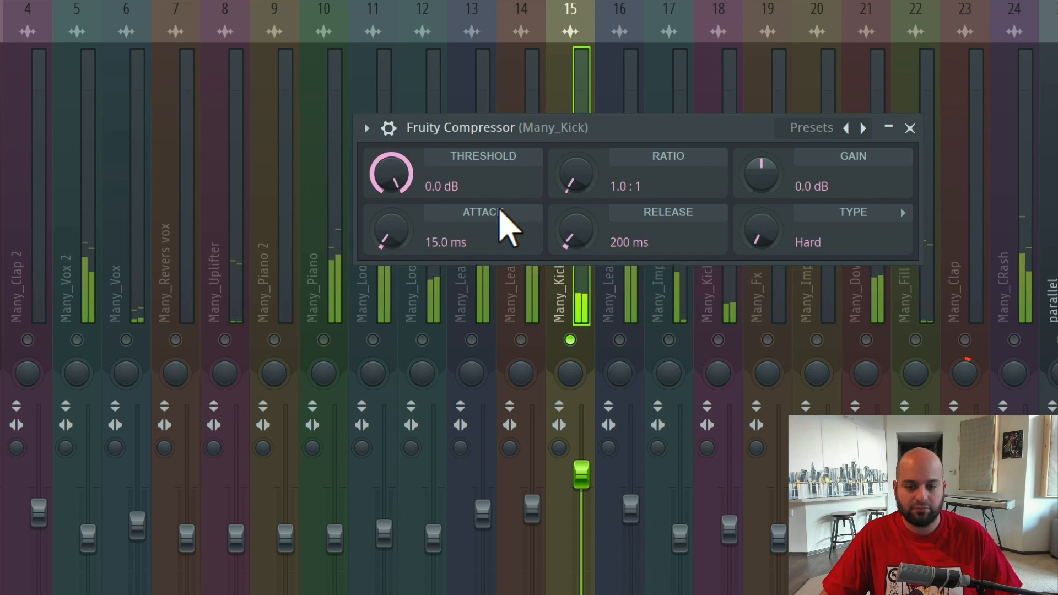
click(0, 344)
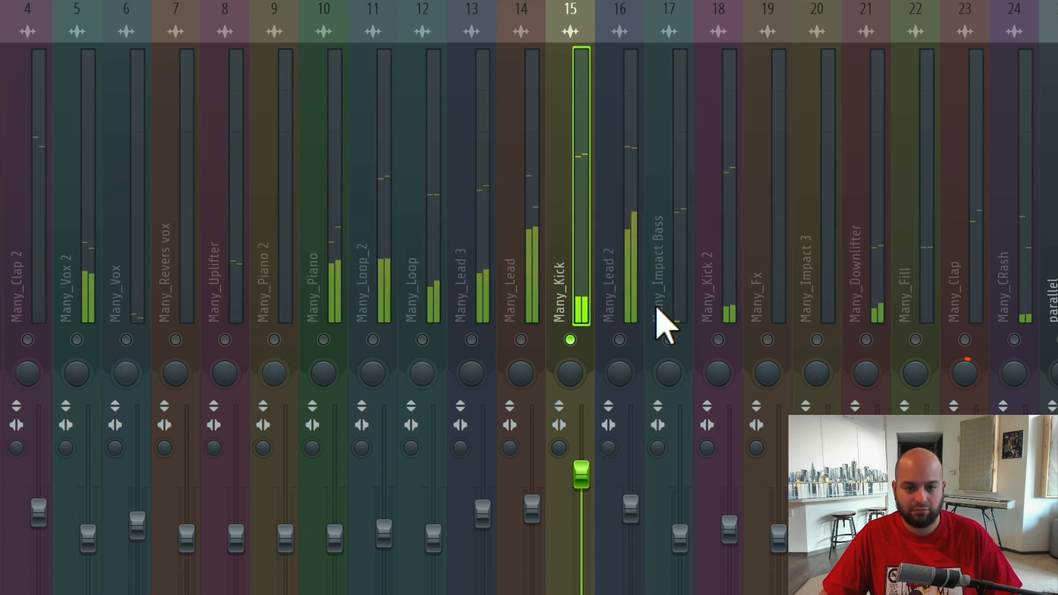
Step: Set the Many_Kick compressor to ratio 0.6:1, attack 0.0 ms, release 1 ms and threshold -17.5 dB
click(1057, 128)
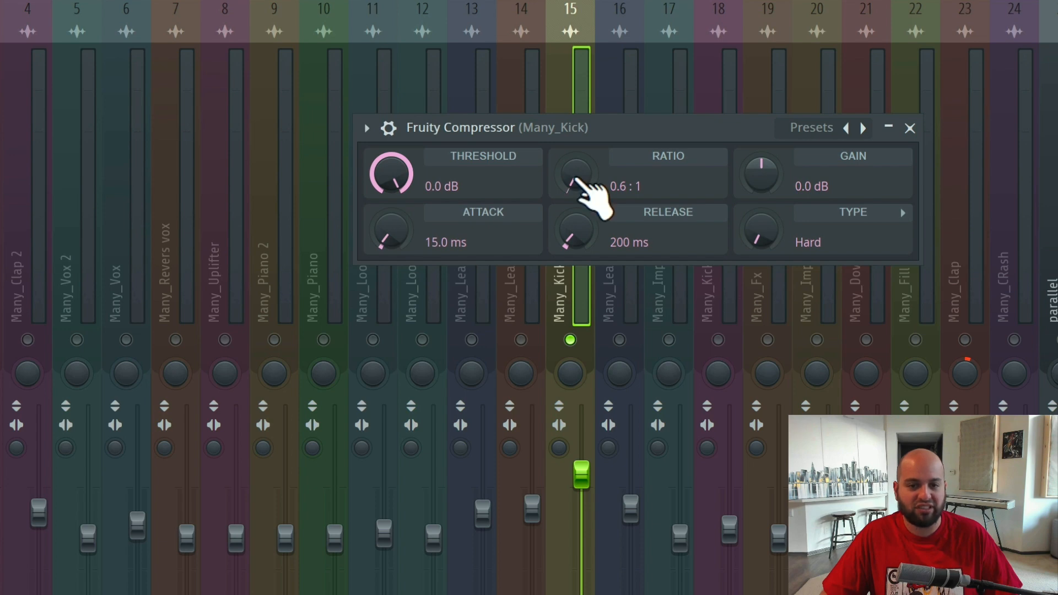
drag(401, 233, 401, 265)
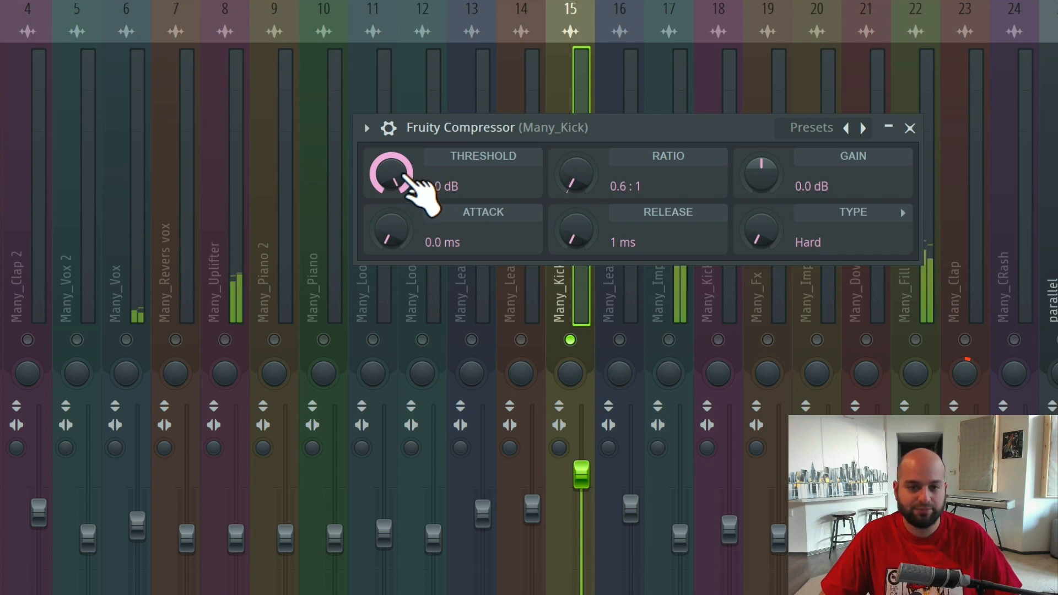
drag(411, 179, 411, 228)
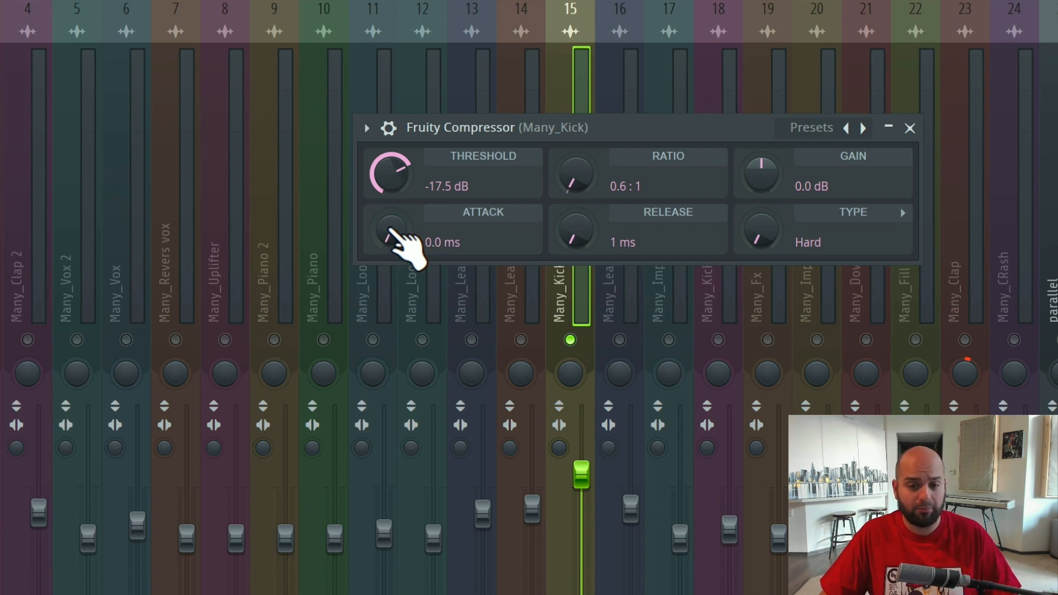
Step: Raise the kick compressor's attack to 99.4 ms and its release to 10 ms while auditioning the soloed kick
drag(400, 231, 400, 107)
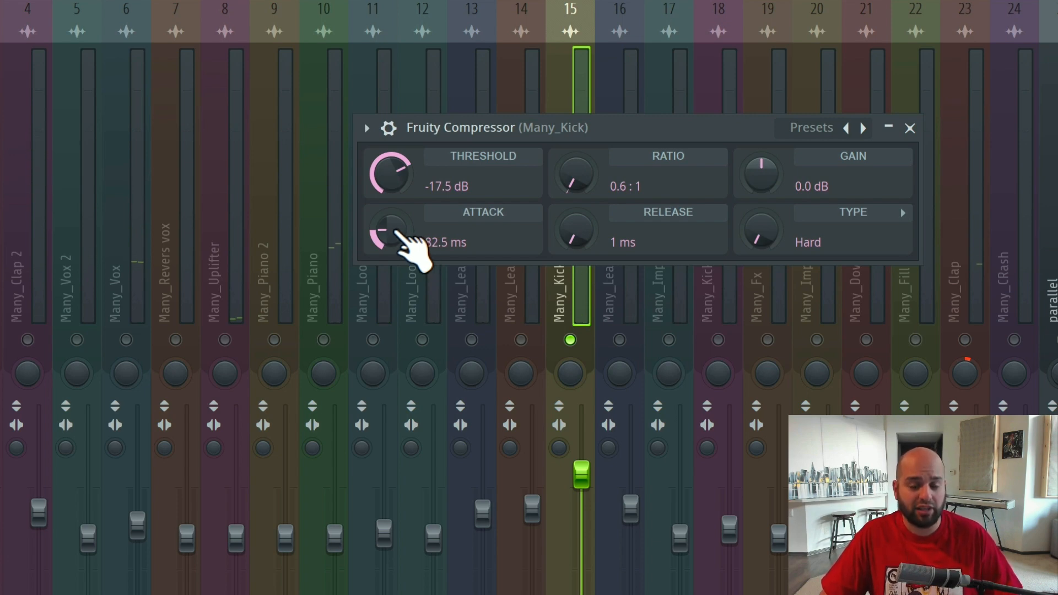
drag(397, 232, 397, 208)
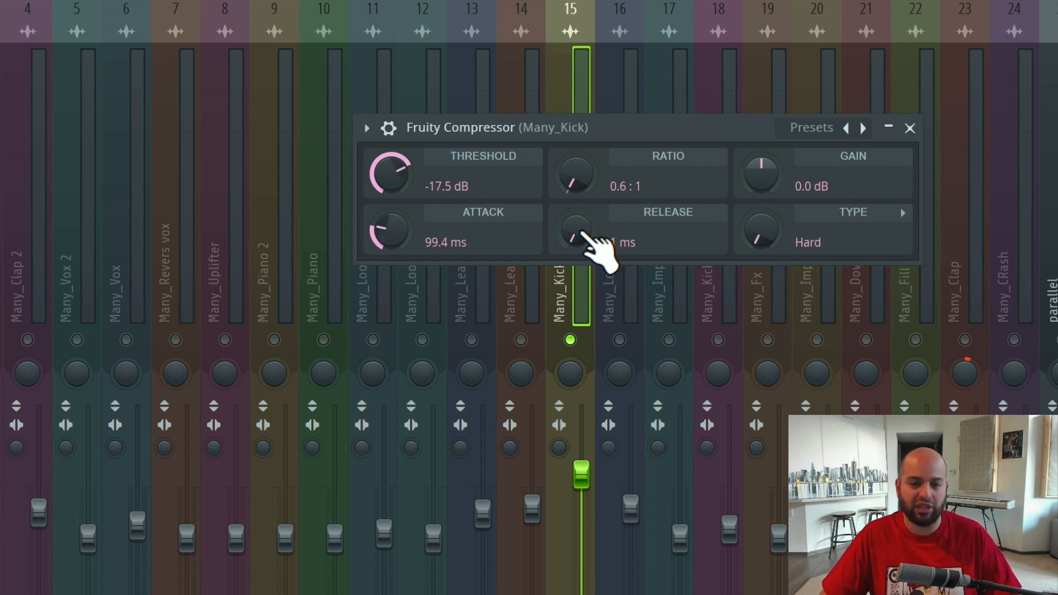
key(space)
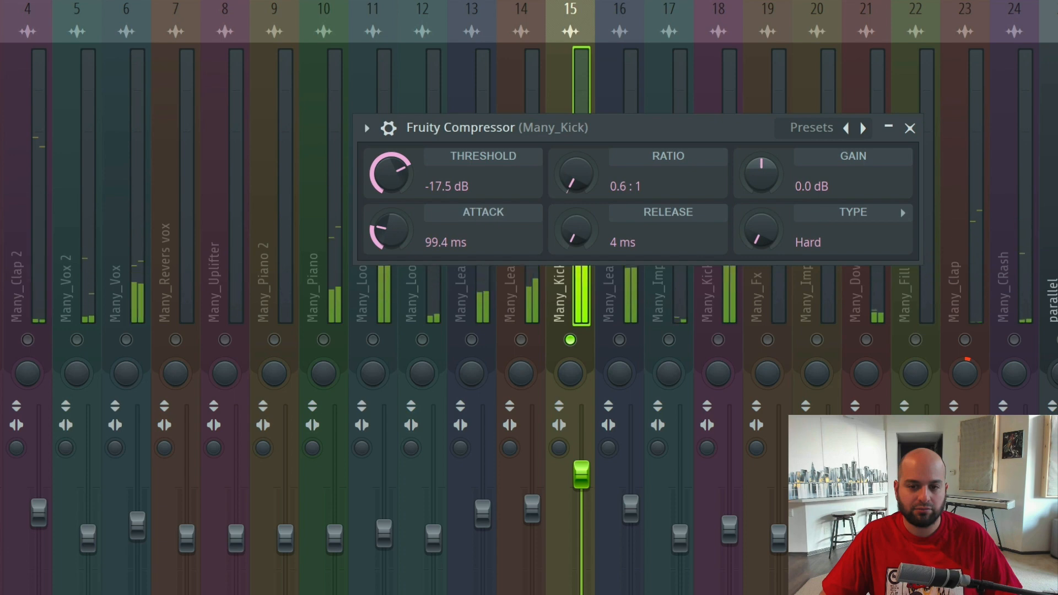
mouse_move(584, 232)
mouse_down()
mouse_move(584, 206)
mouse_move(584, 229)
mouse_up()
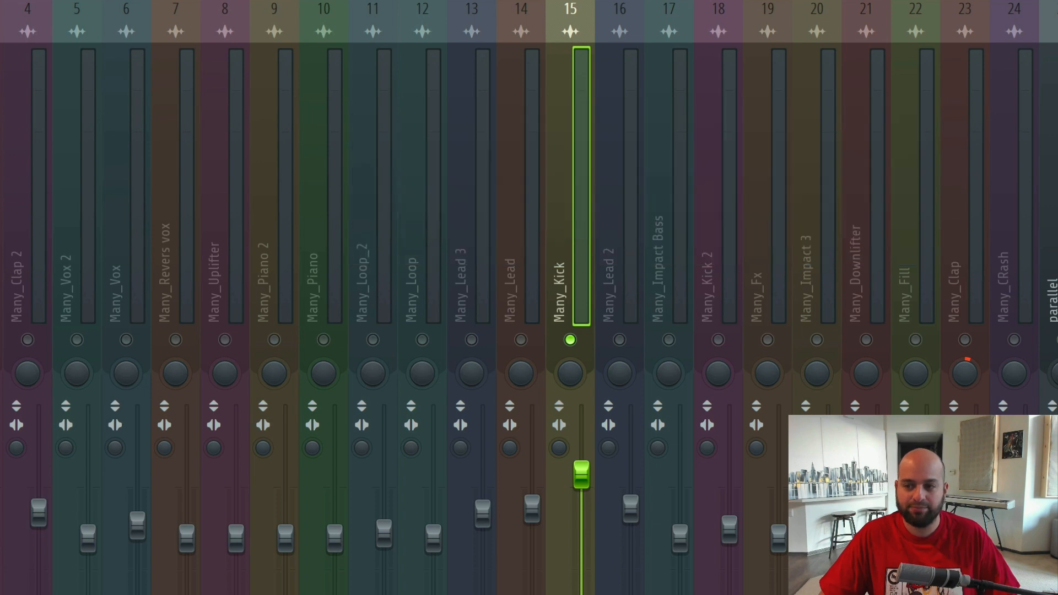
Step: Play the soloed kick before and after the compression to compare its attack
key(space)
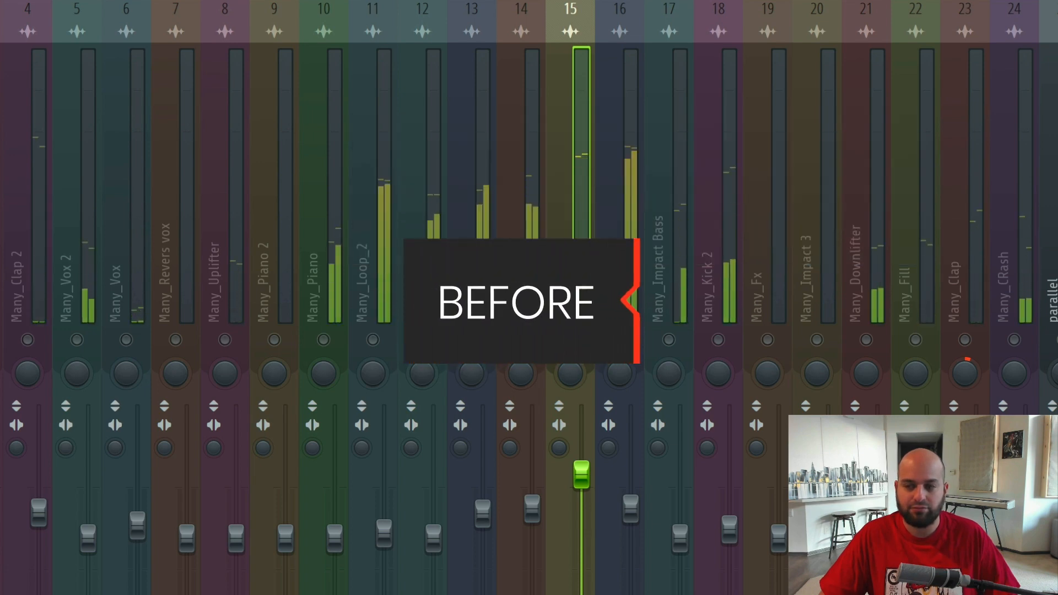
key(space)
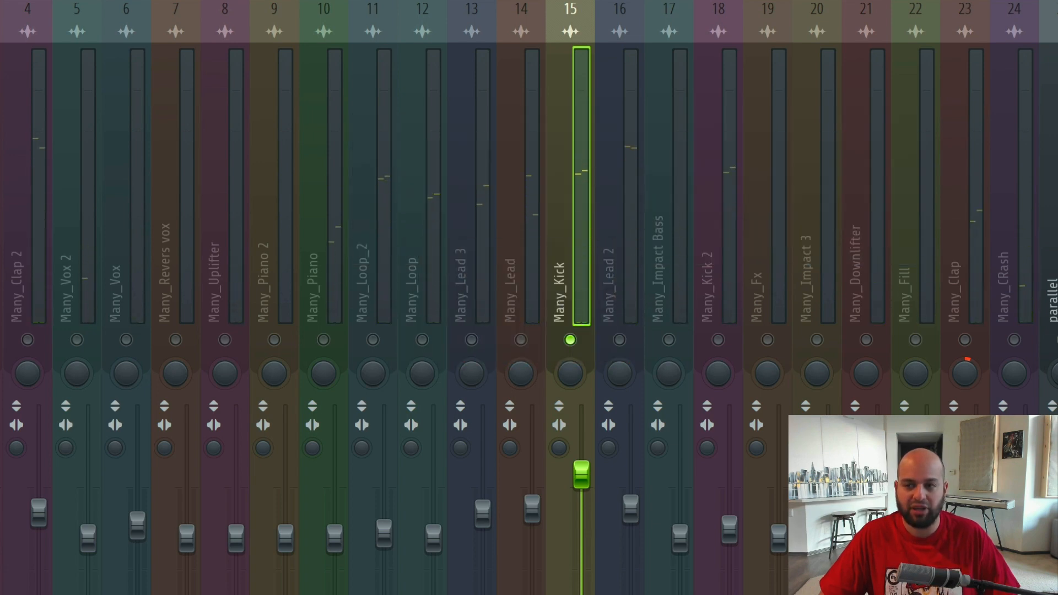
key(space)
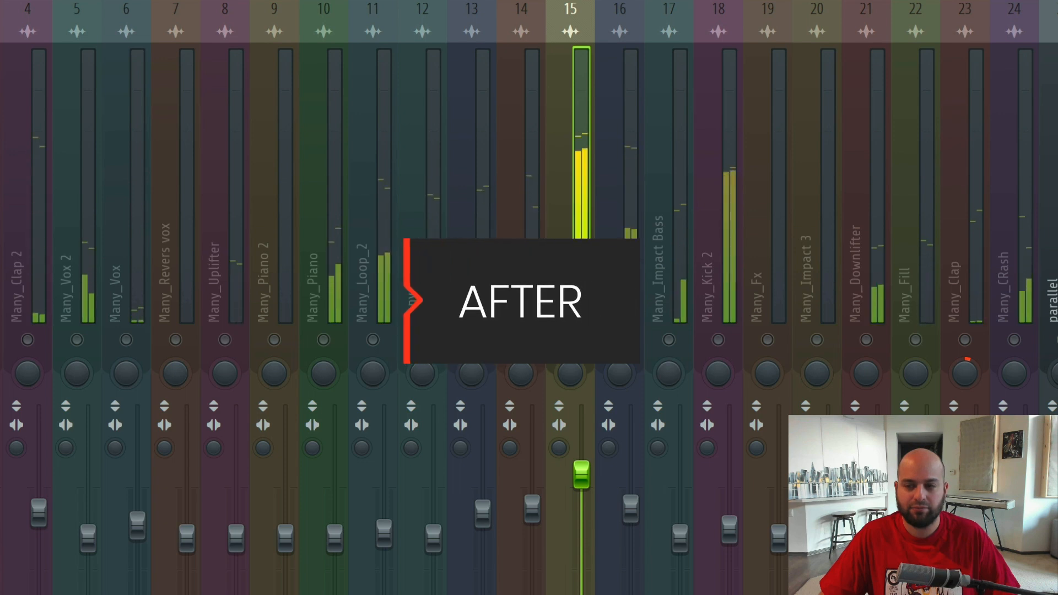
key(space)
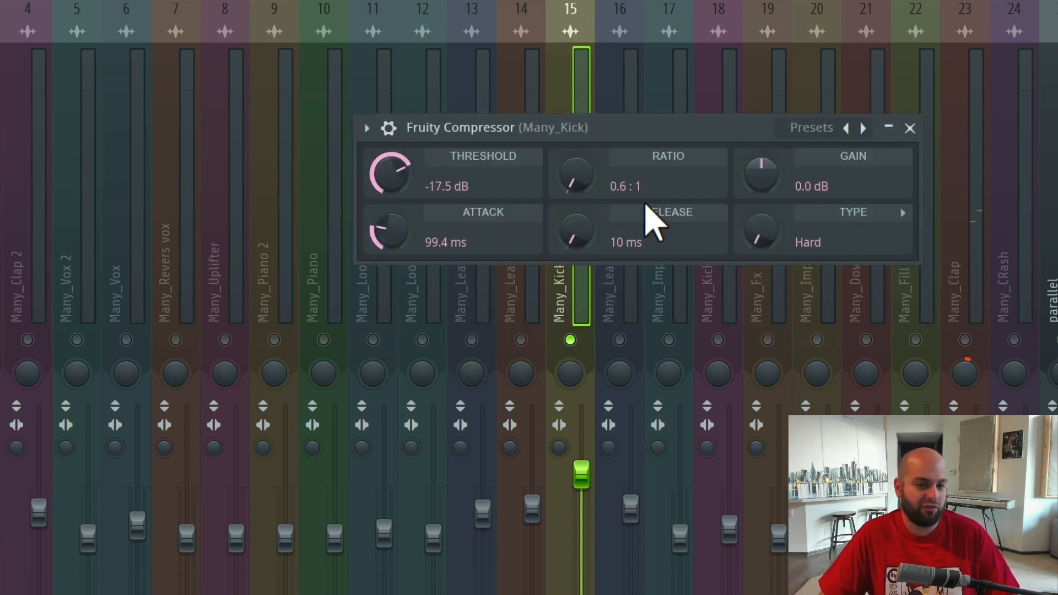
Step: Refine the kick compressor to threshold -26.8 dB, attack 72.7 ms, release 1 ms and ratio 0.8:1 during playback
drag(396, 174, 396, 178)
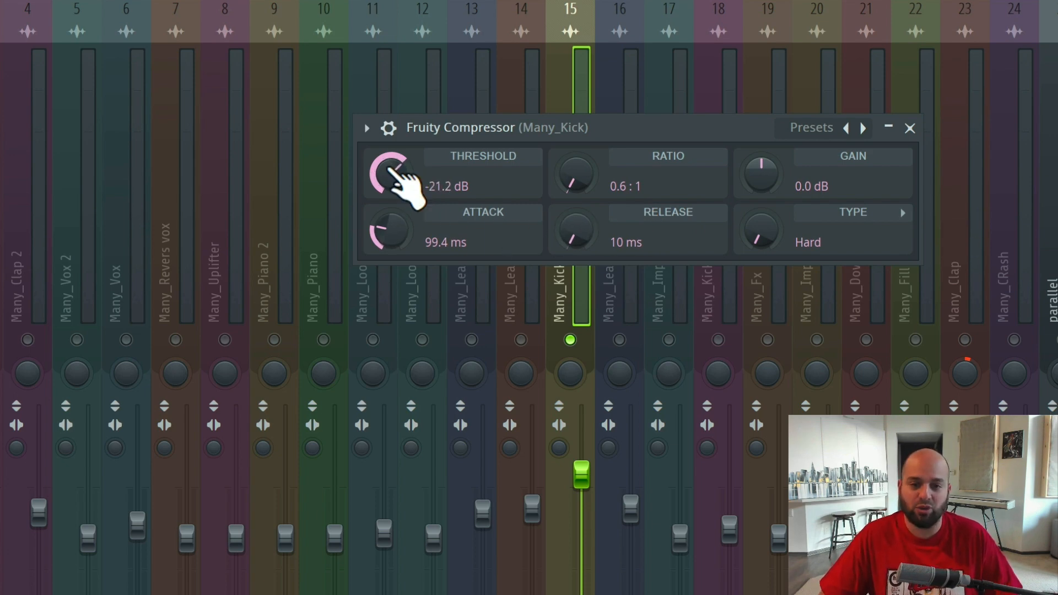
drag(395, 174, 395, 193)
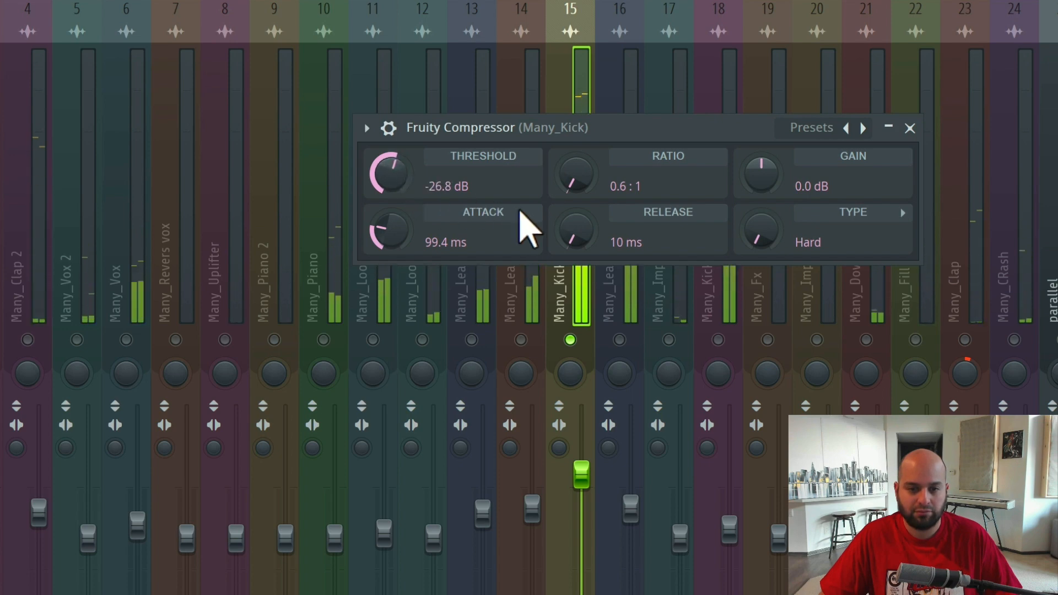
drag(408, 248, 408, 274)
drag(570, 255, 570, 284)
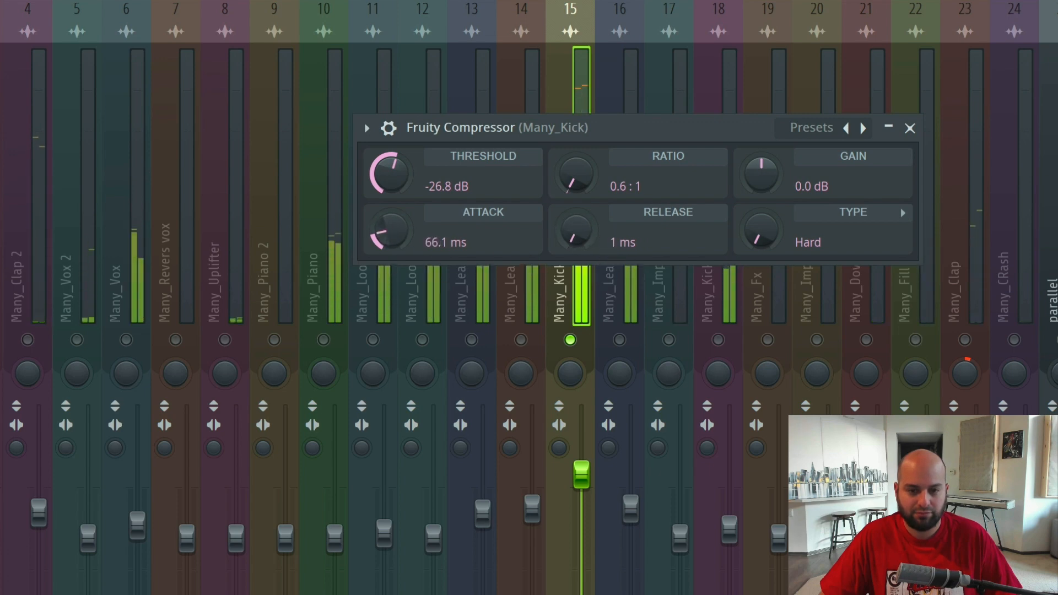
drag(432, 246, 432, 238)
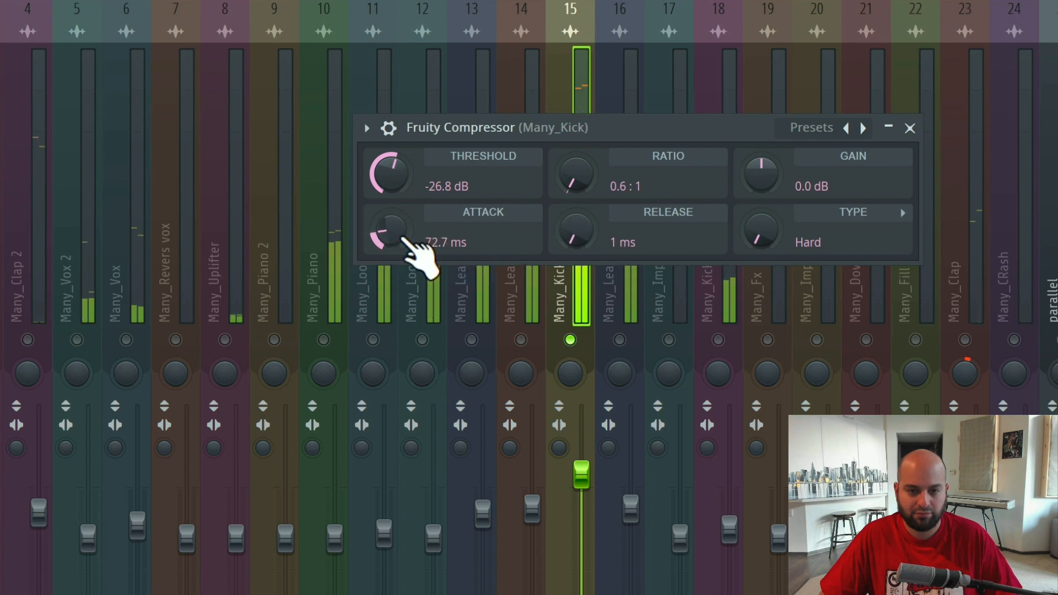
drag(568, 174, 568, 171)
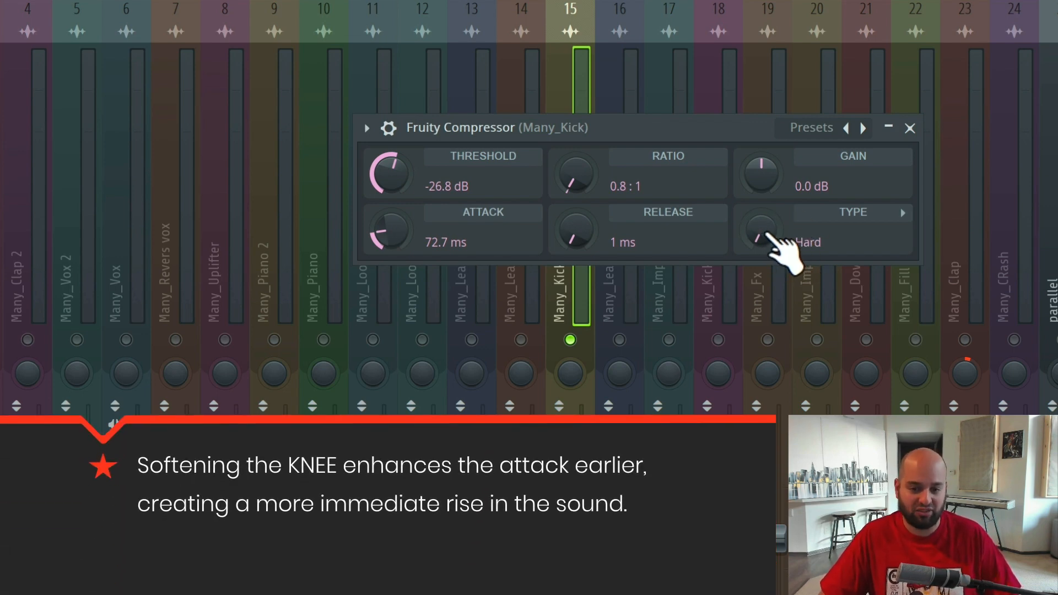
Step: Audition the soloed kick with the compressor type set to Soft and Vintage
key(space)
drag(769, 230, 769, 200)
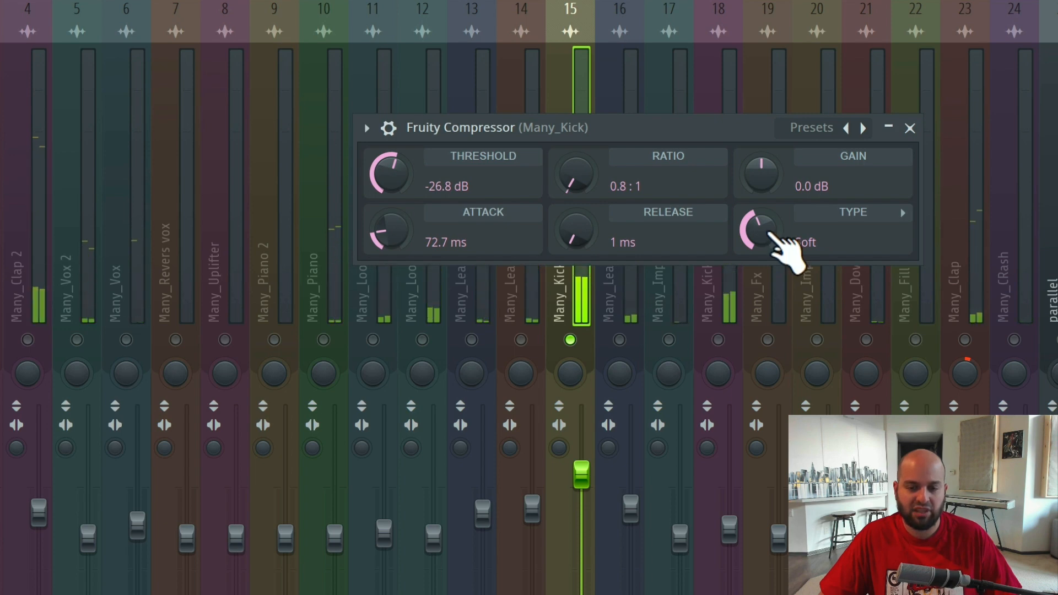
key(space)
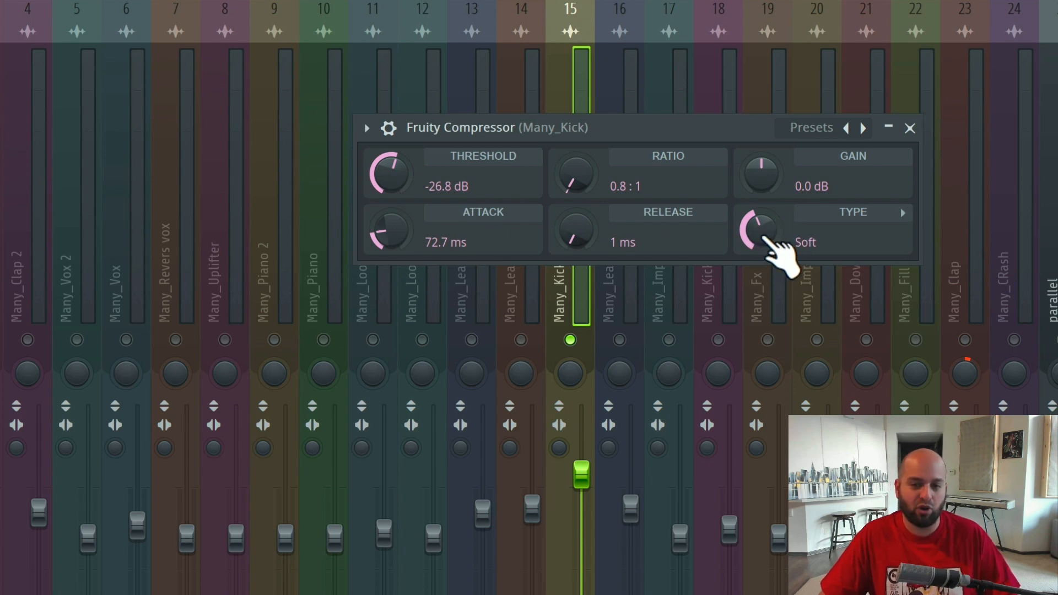
key(space)
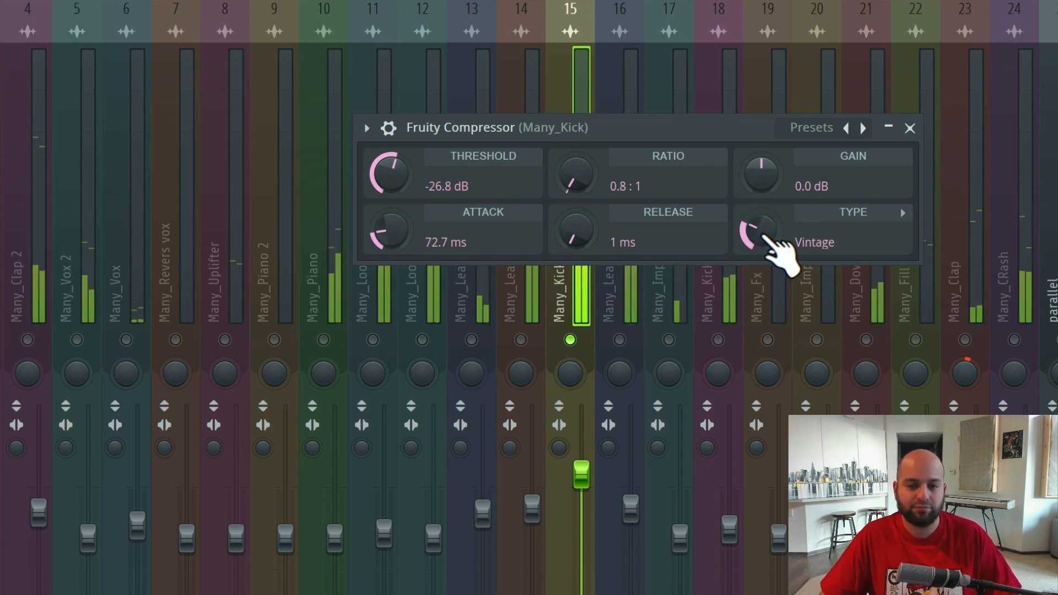
mouse_move(769, 241)
mouse_down()
mouse_move(768, 254)
mouse_move(768, 223)
mouse_up()
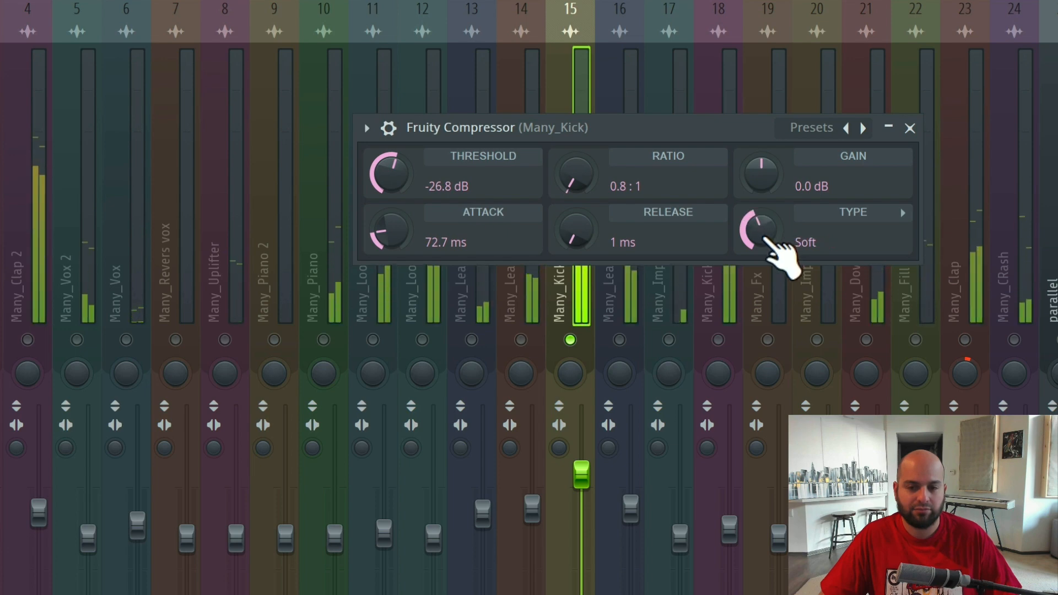
drag(769, 240, 769, 254)
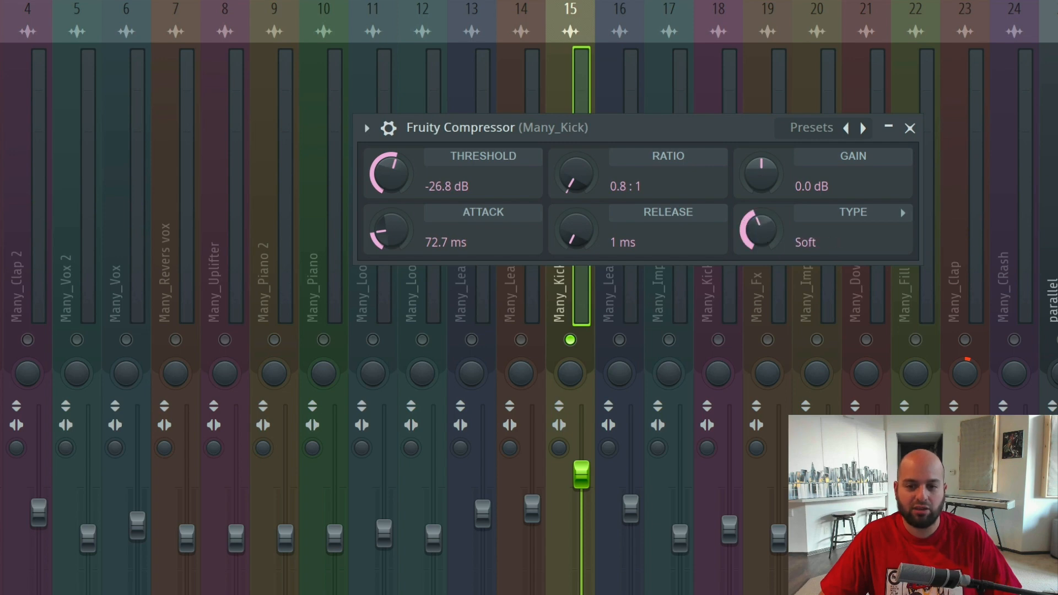
Step: Set the kick compressor's type to Medium after comparing it with Hard, close the compressor and unsolo Many_Kick
drag(760, 231, 760, 242)
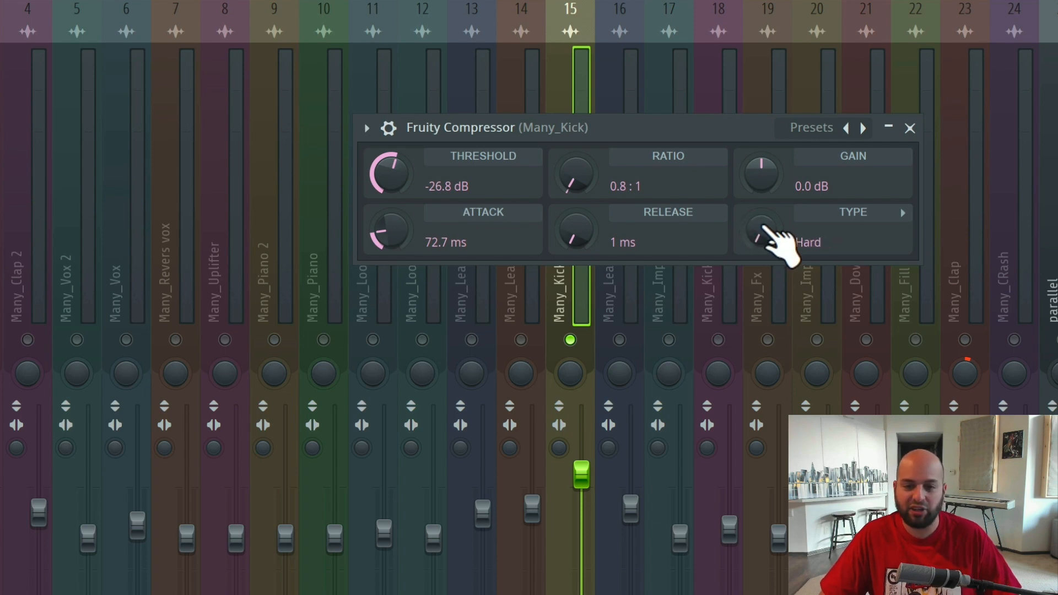
key(space)
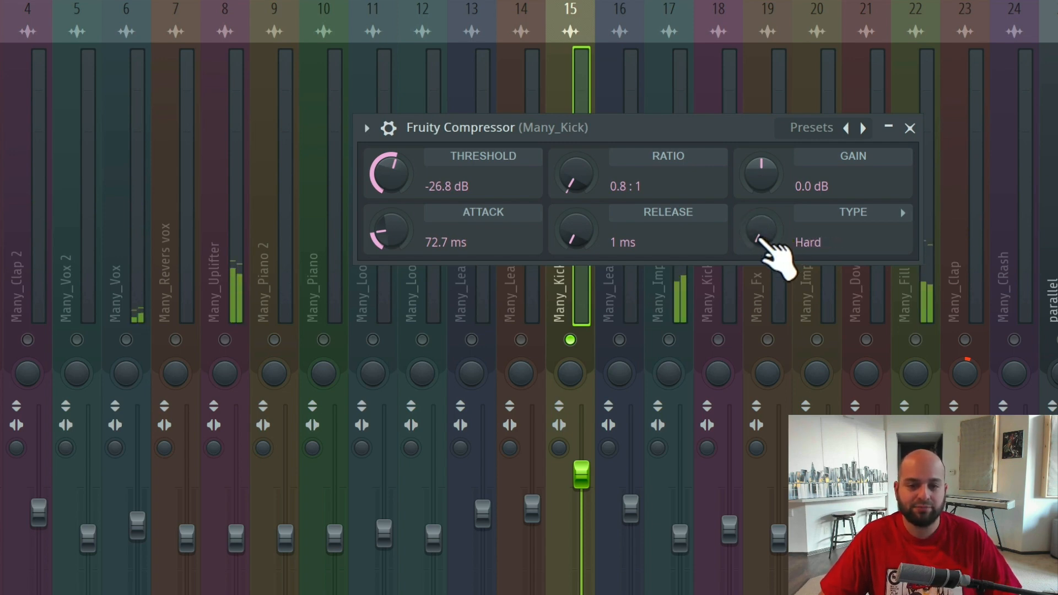
drag(761, 230, 761, 217)
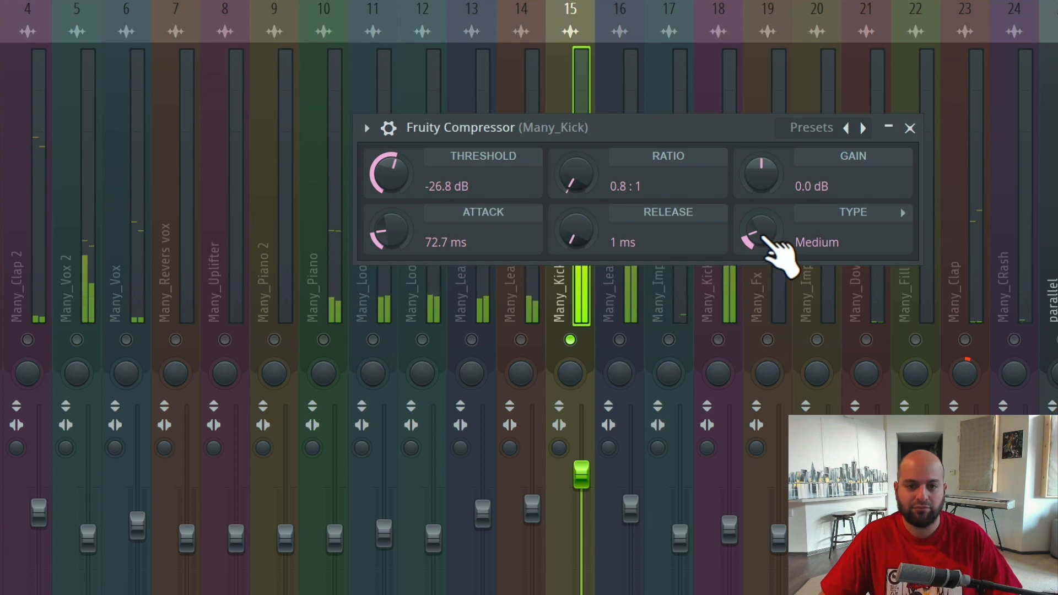
key(space)
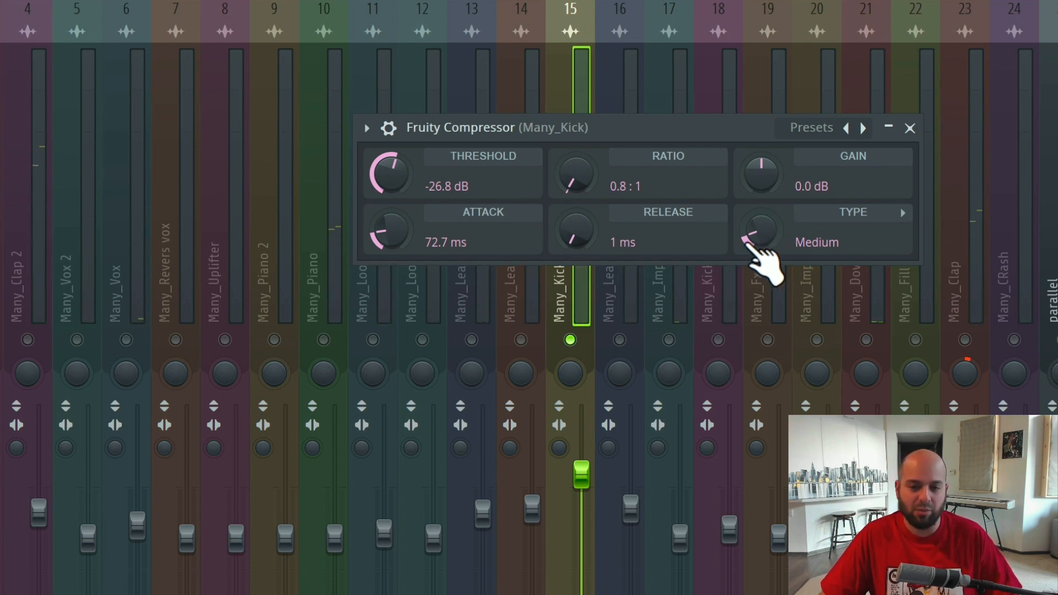
key(Escape)
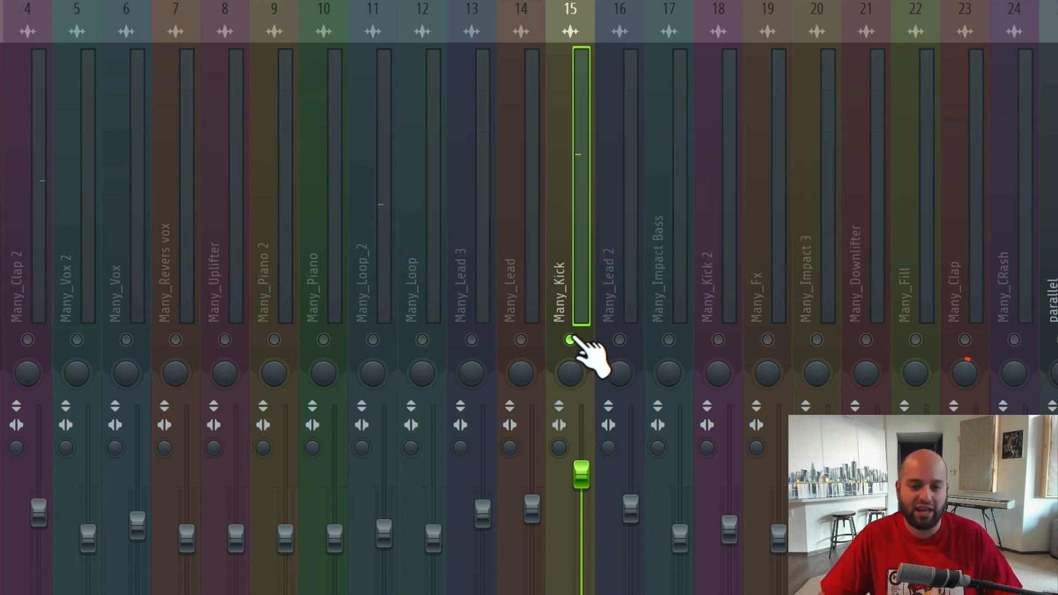
right_click(570, 340)
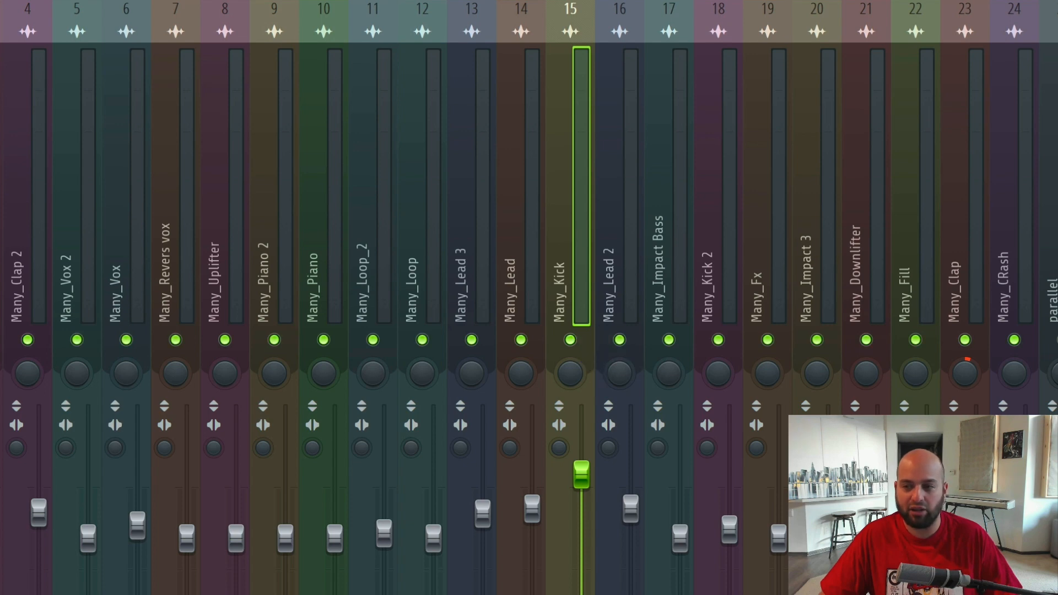
Step: Rebalance the Many_Kick fader by ear against the full mix during playback, ending slightly above its starting level
key(space)
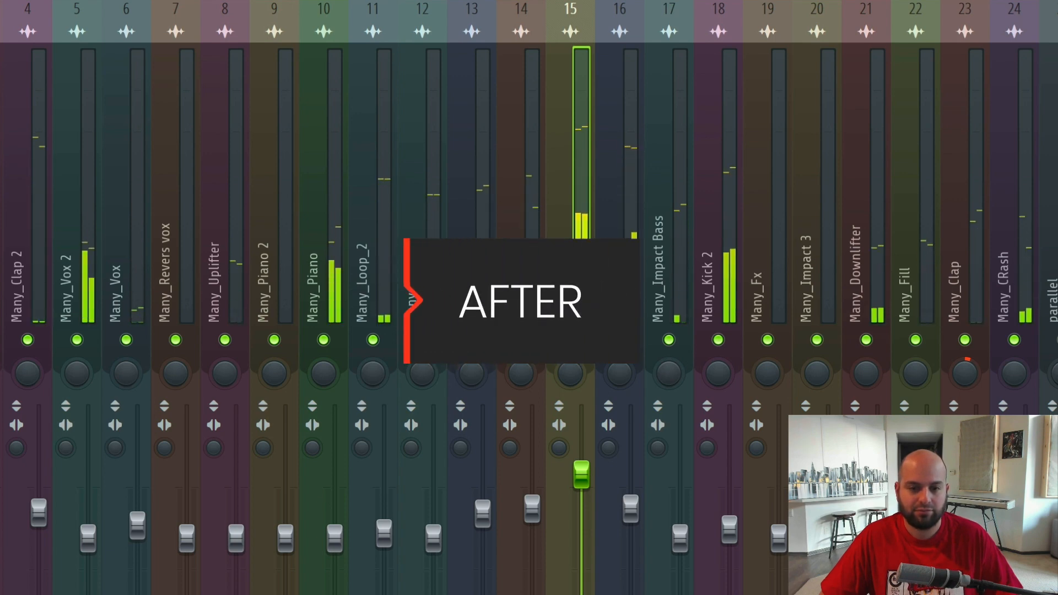
drag(581, 475, 581, 467)
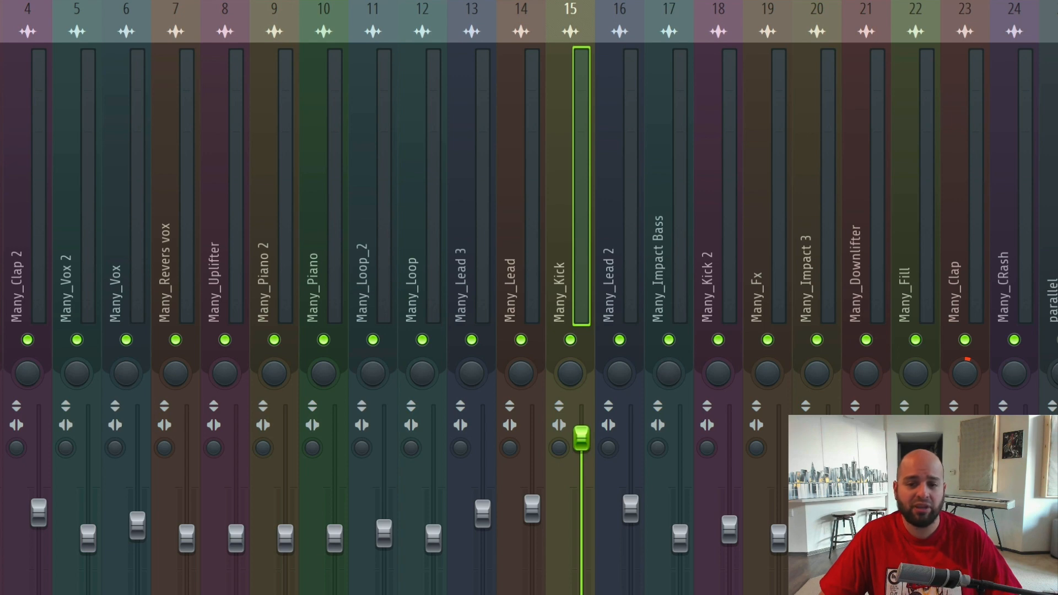
key(space)
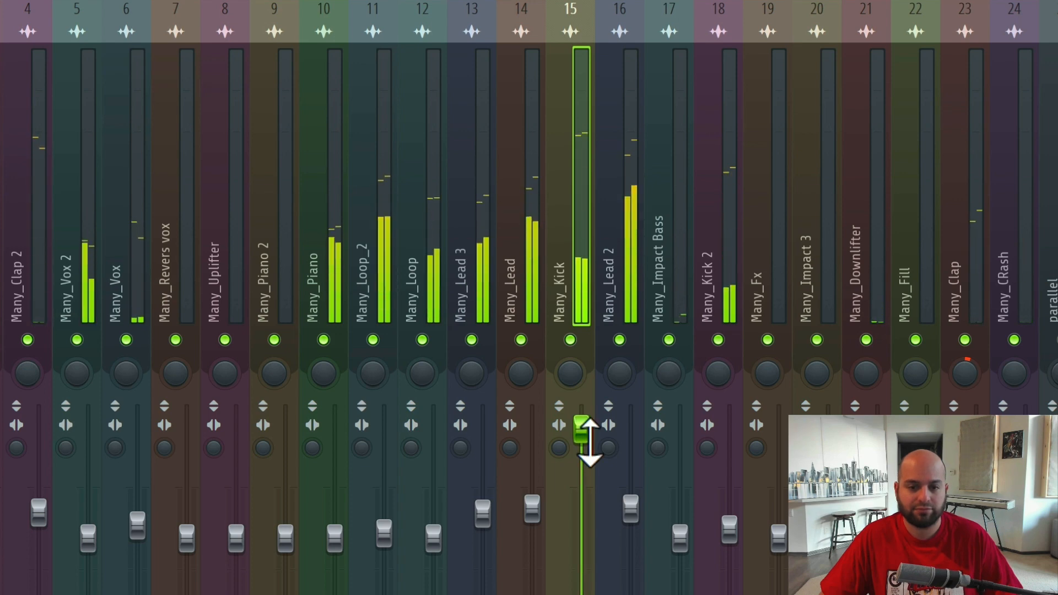
key(space)
drag(590, 443, 590, 467)
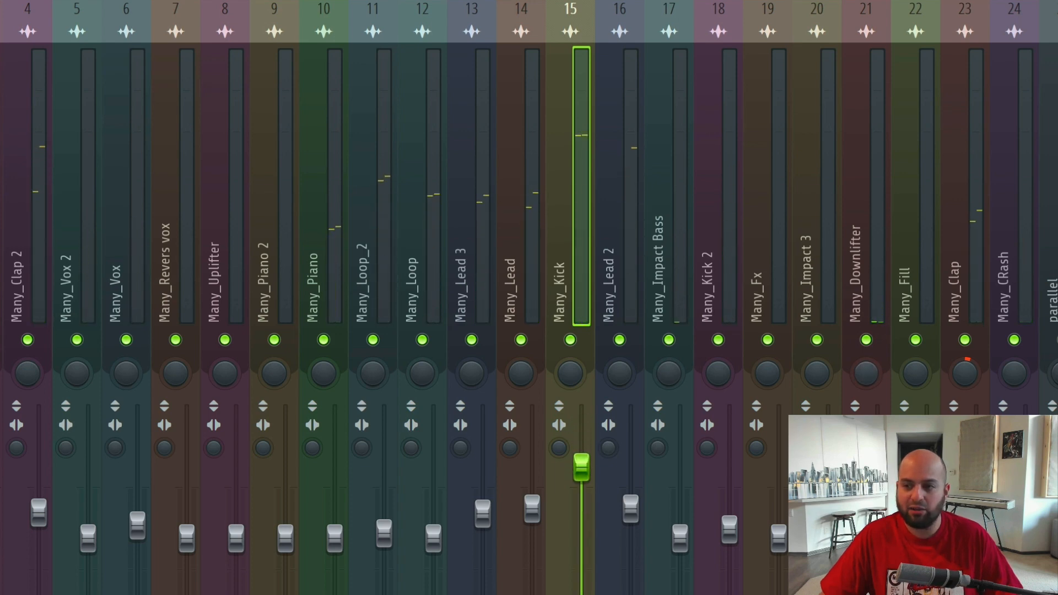
key(space)
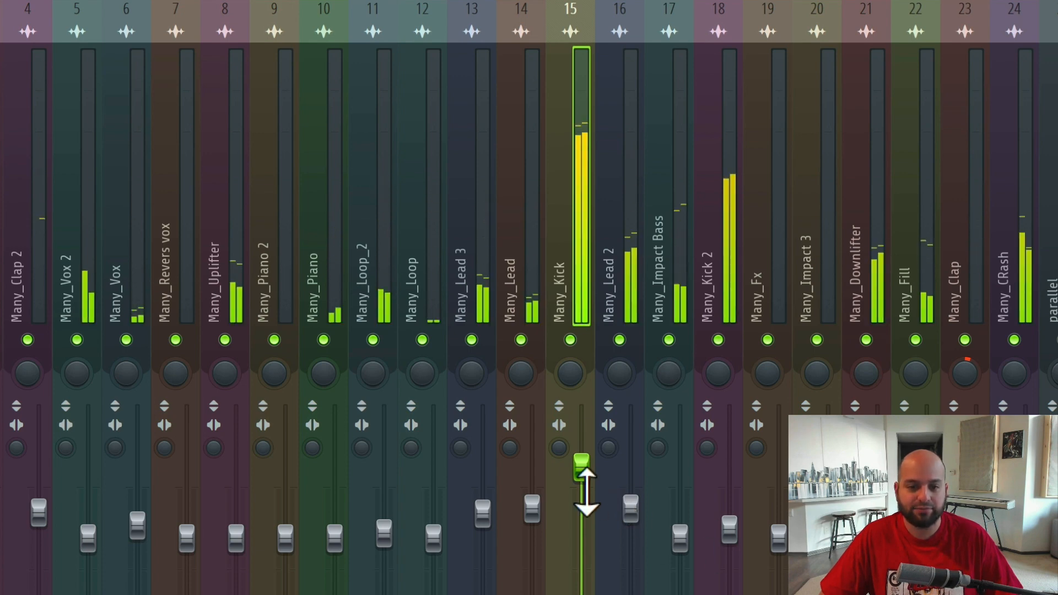
drag(586, 490, 586, 493)
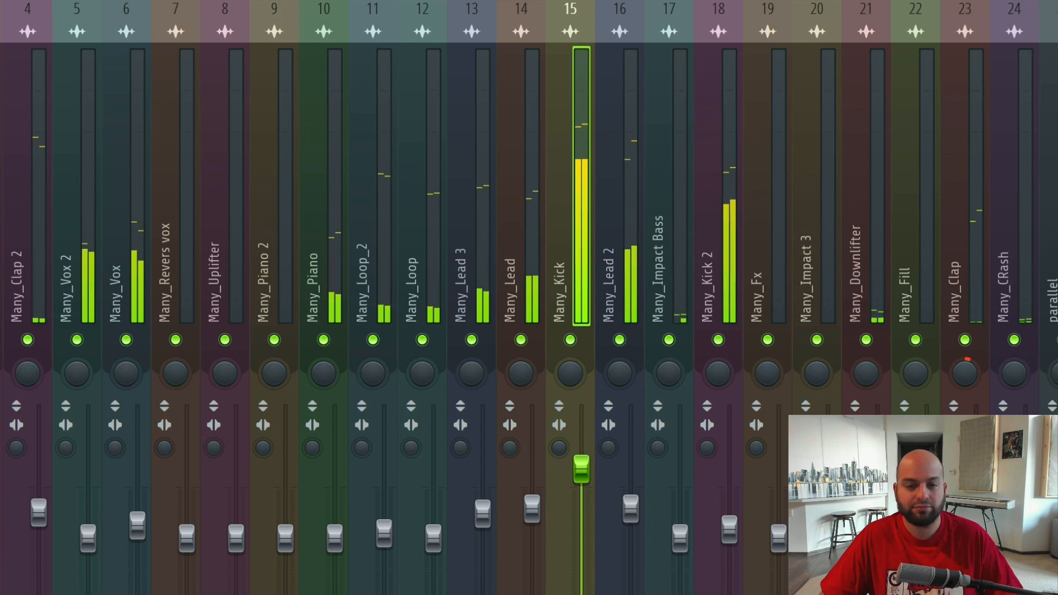
key(space)
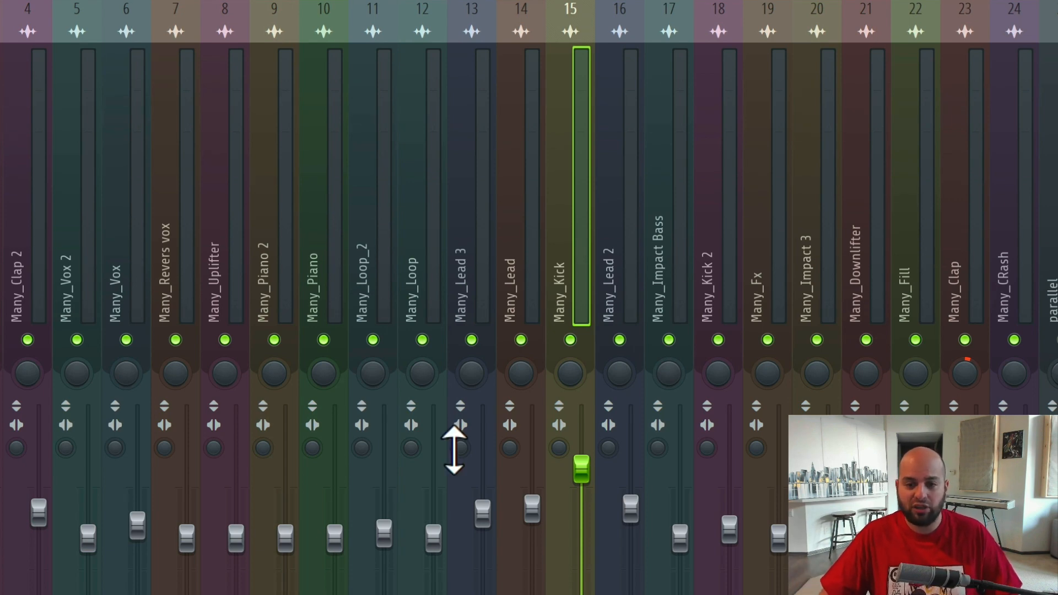
Step: Solo Many_Kick and adjust its Fruity Compressor to ratio 0.5:1, attack 52.1 ms and release 232 ms during playback
right_click(583, 342)
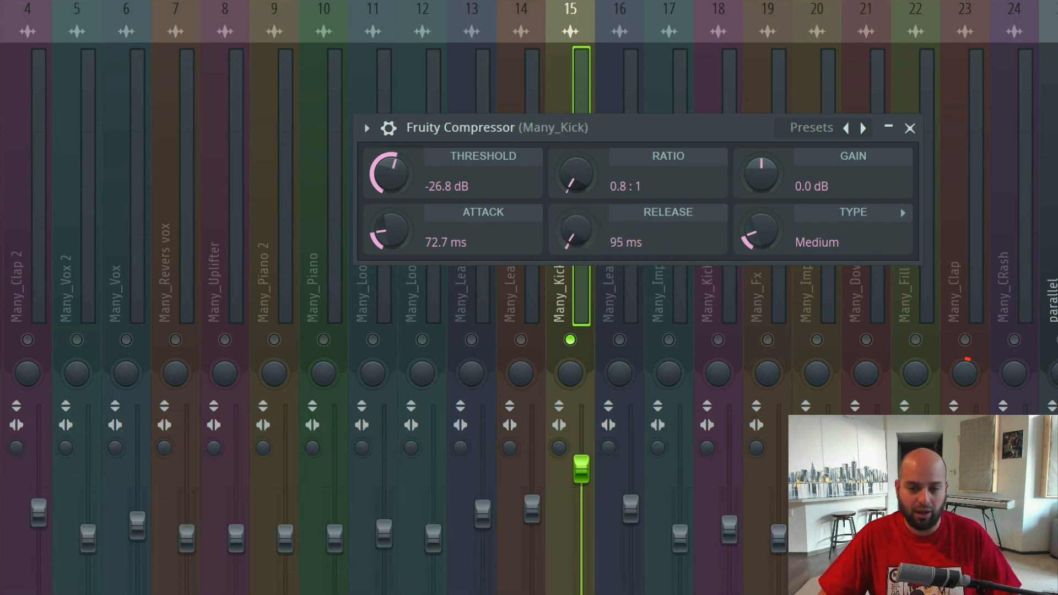
key(space)
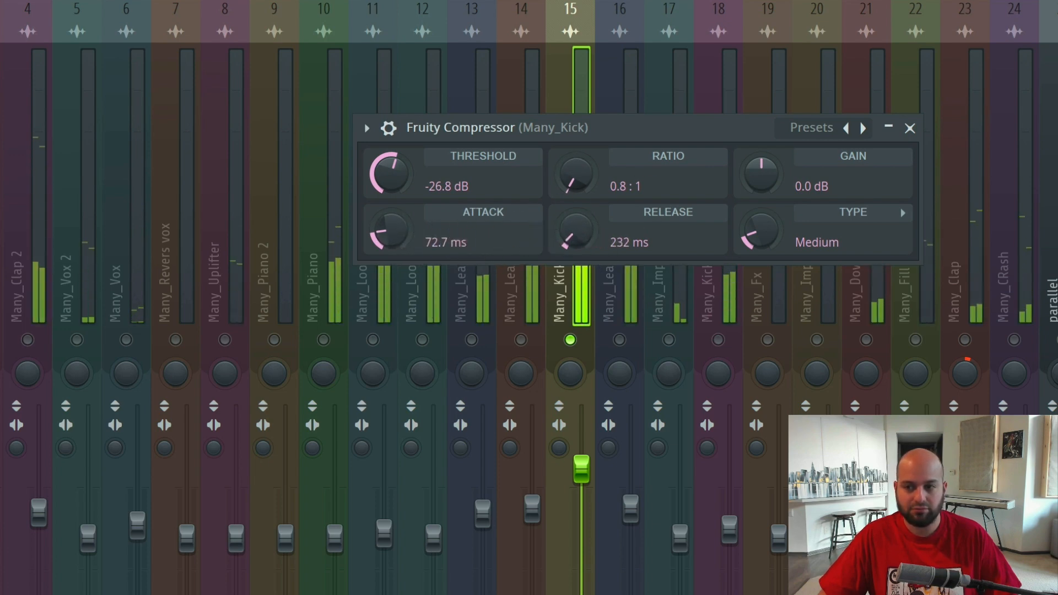
key(Escape)
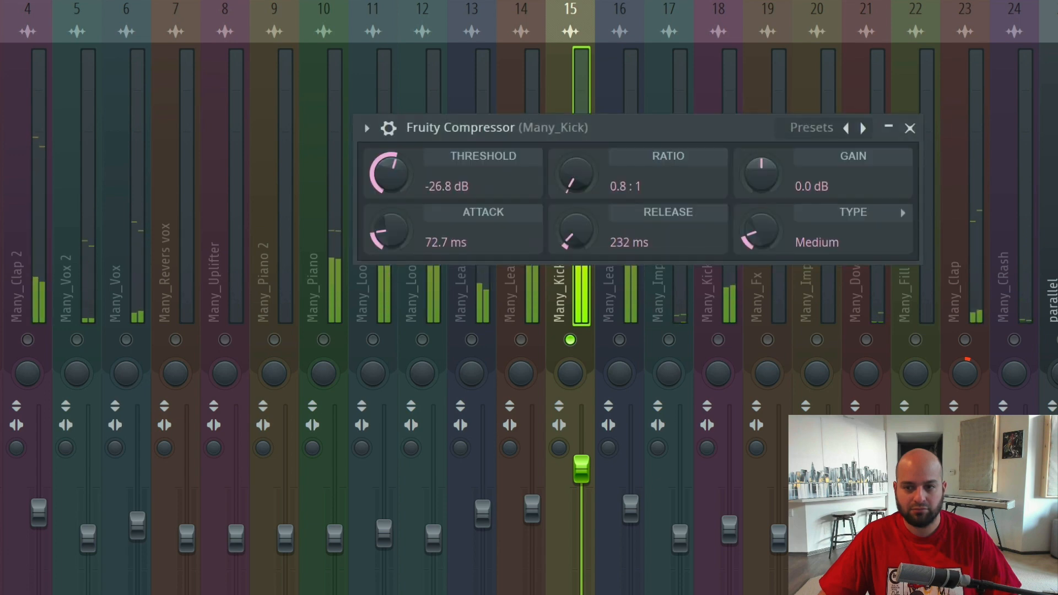
key(space)
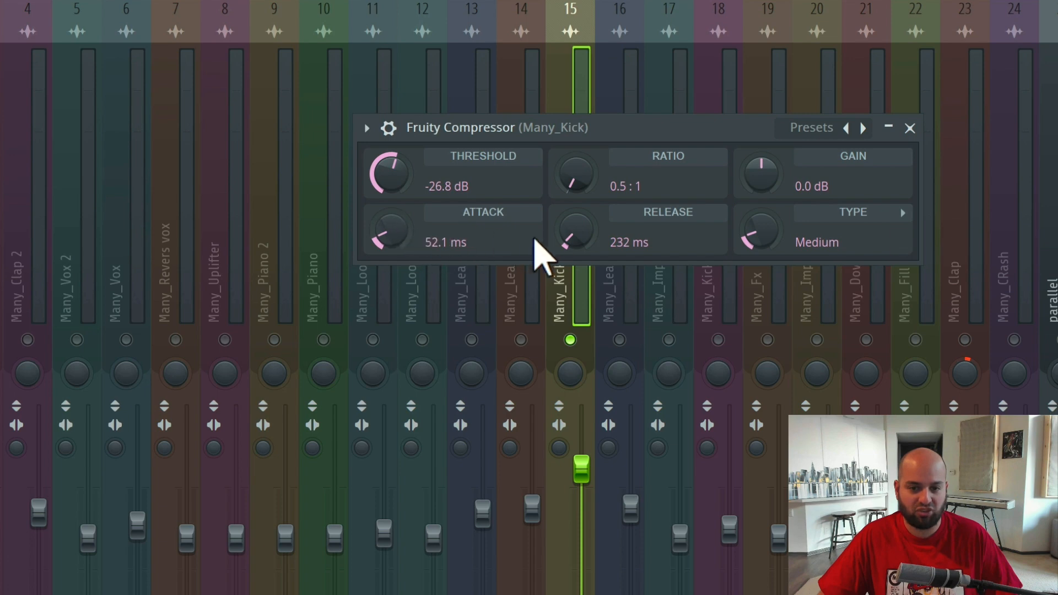
Step: Set the kick compressor to type Hard, threshold -36.6 dB, release 504 ms and attack 73.2 ms, and close it
drag(574, 231, 574, 225)
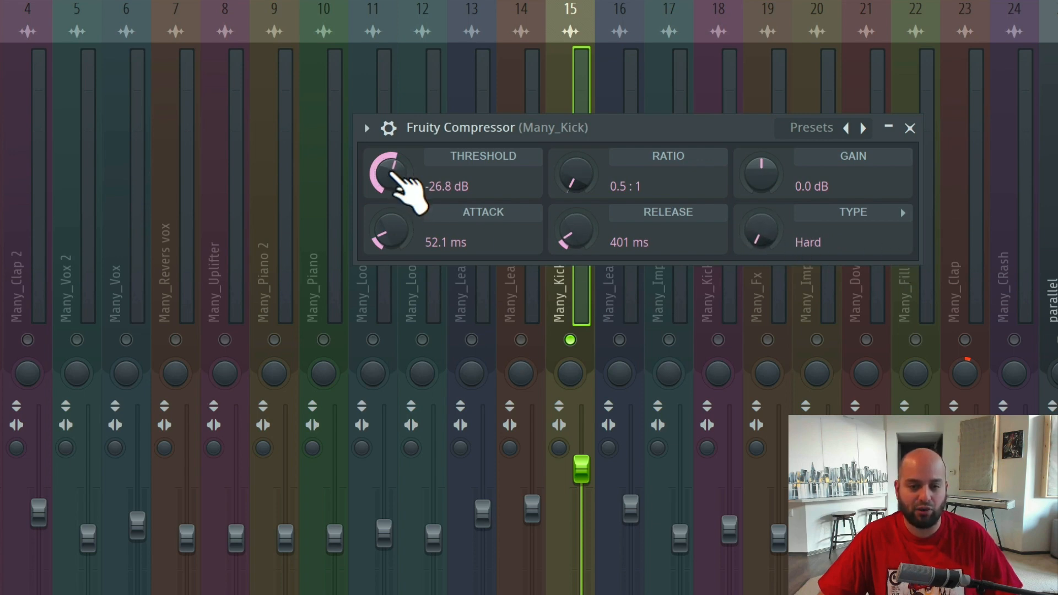
key(space)
drag(392, 175, 392, 205)
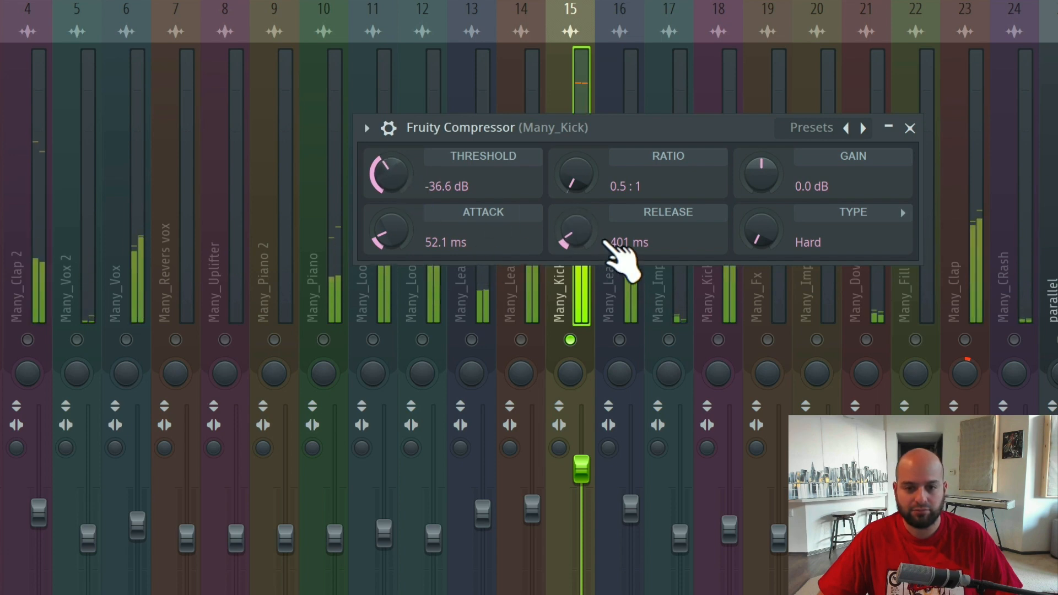
drag(609, 238, 609, 209)
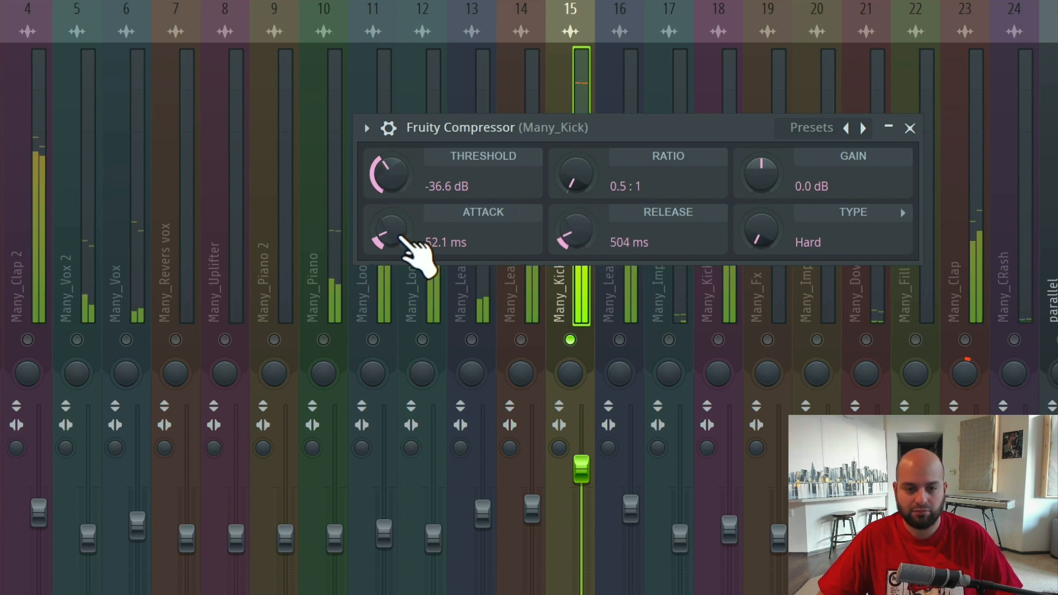
mouse_move(412, 243)
mouse_down()
mouse_move(412, 200)
mouse_move(412, 264)
mouse_move(412, 232)
mouse_up()
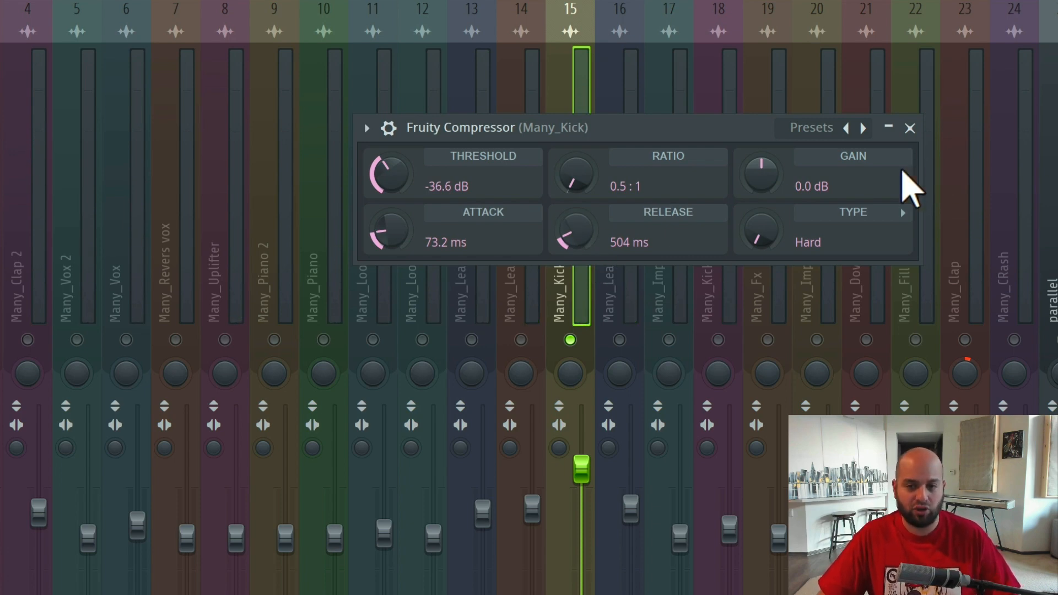
key(Escape)
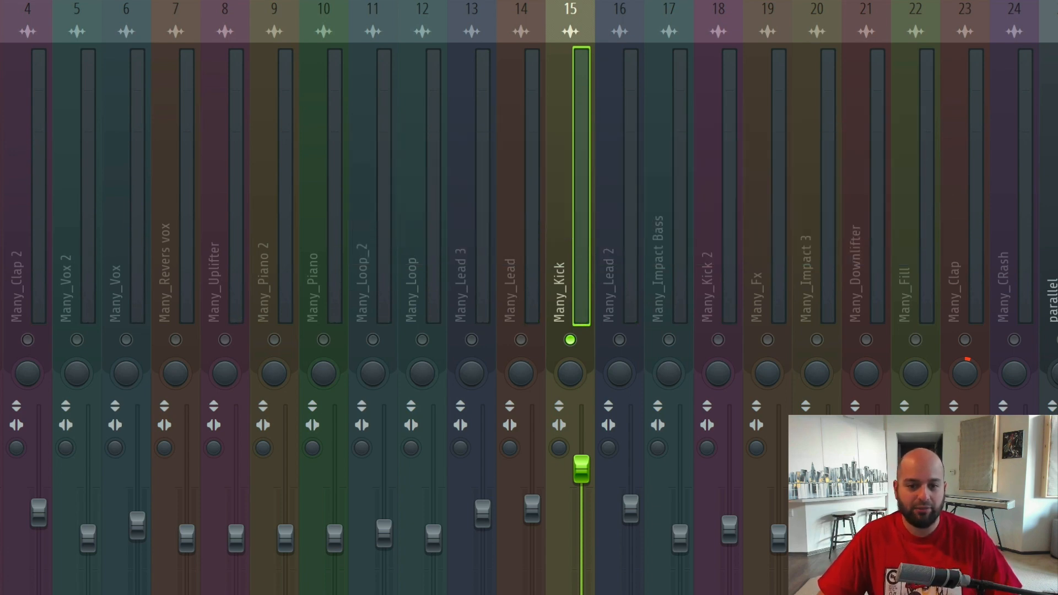
Step: Lower the kick compressor's gain to -6.4 dB while auditioning the soloed kick
key(space)
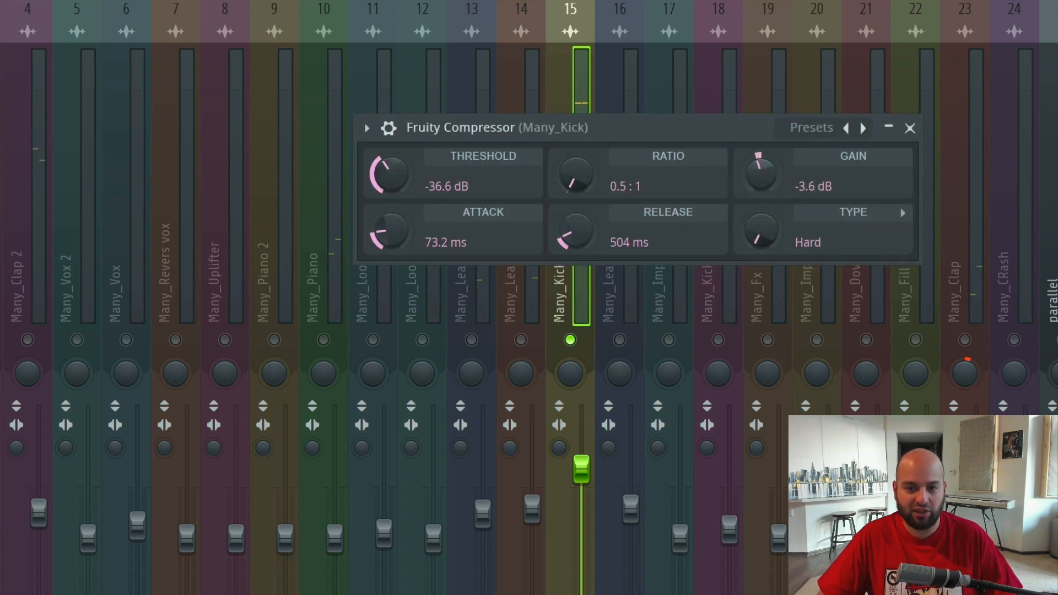
key(space)
drag(772, 177, 772, 185)
drag(759, 138, 855, 168)
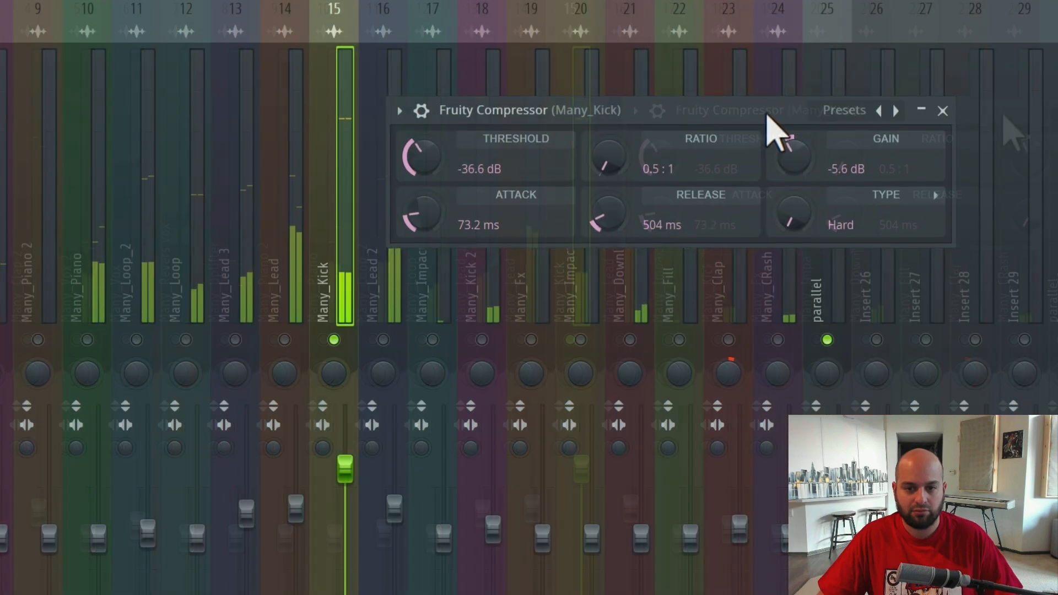
drag(767, 113, 771, 100)
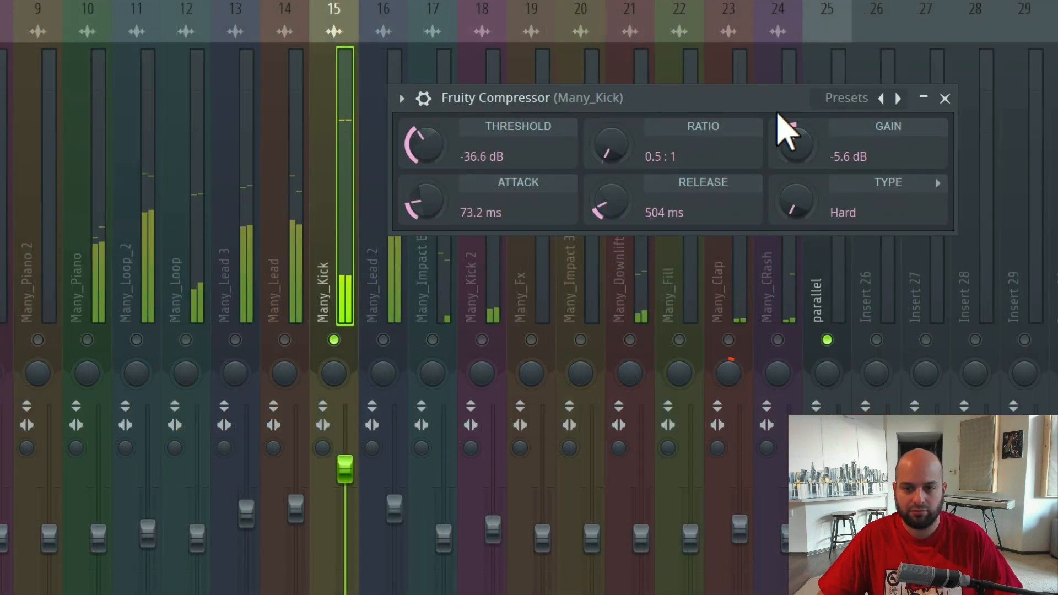
drag(793, 143, 795, 146)
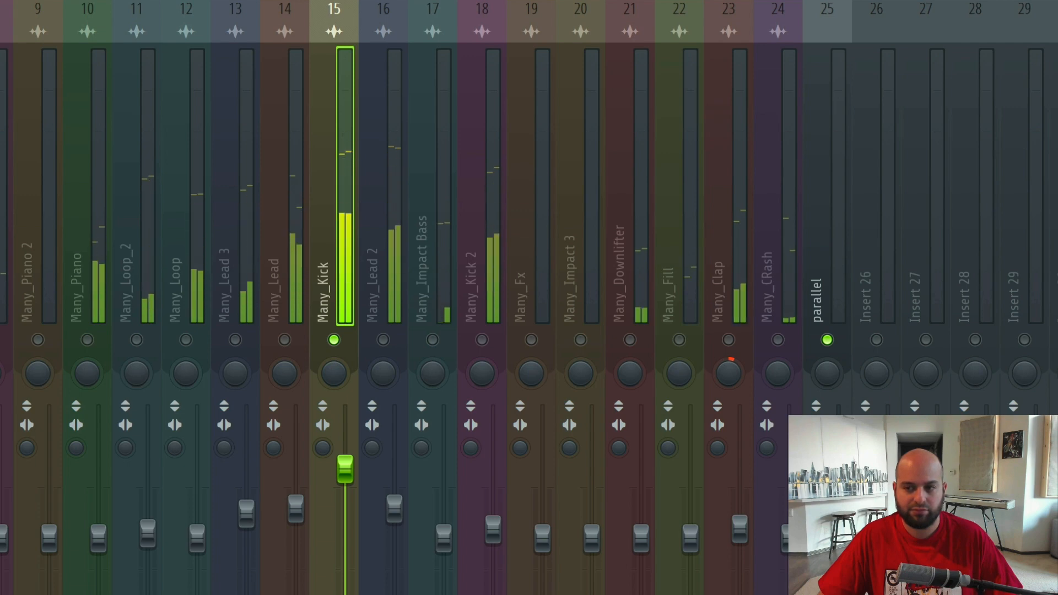
key(space)
key(space)
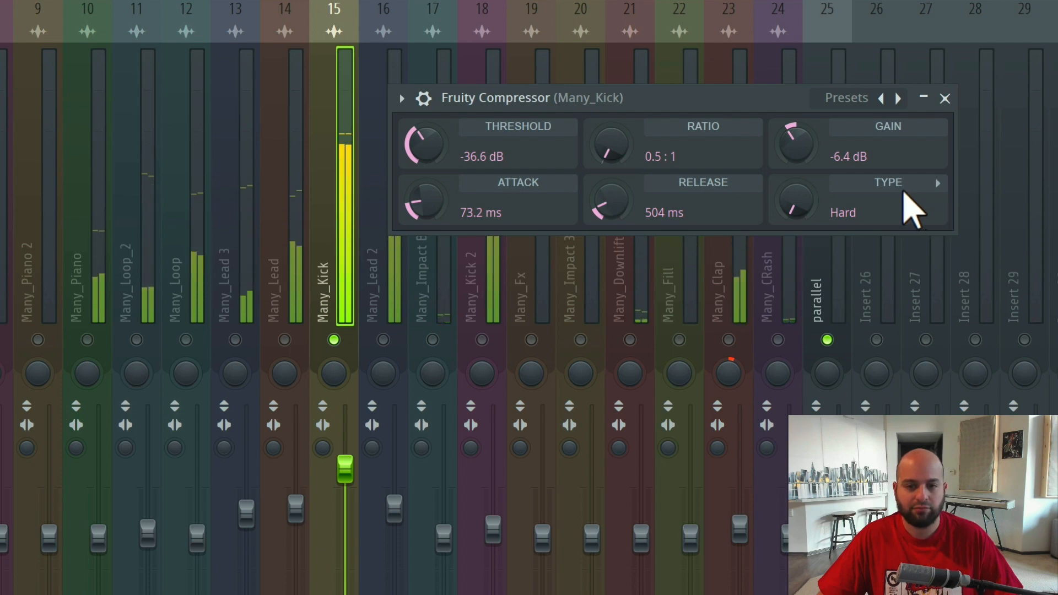
Step: Set the kick compressor's ratio to 0.8:1, raise its gain, and audition the soloed kick
key(space)
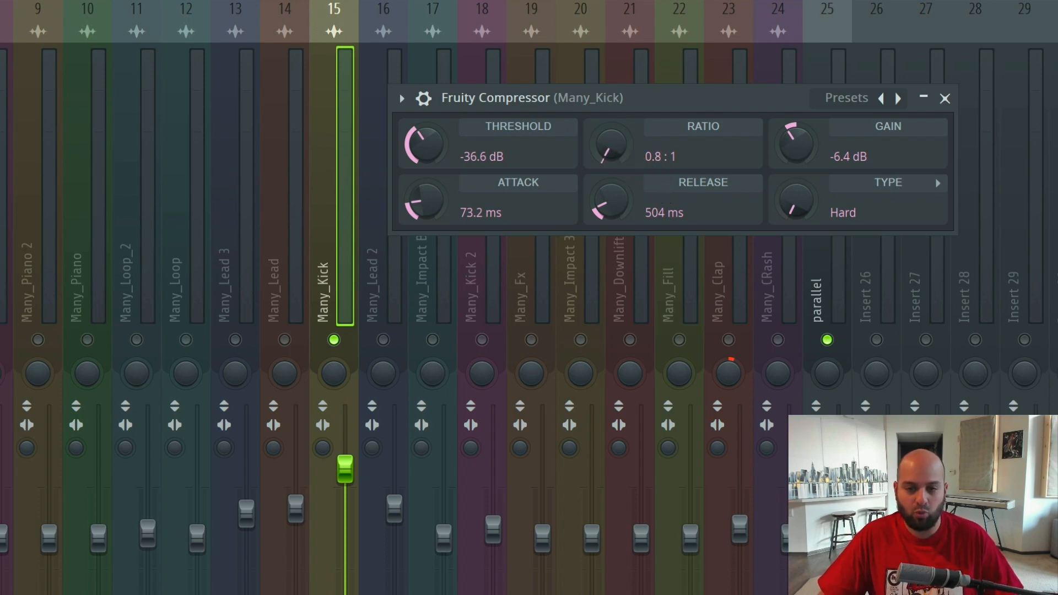
key(space)
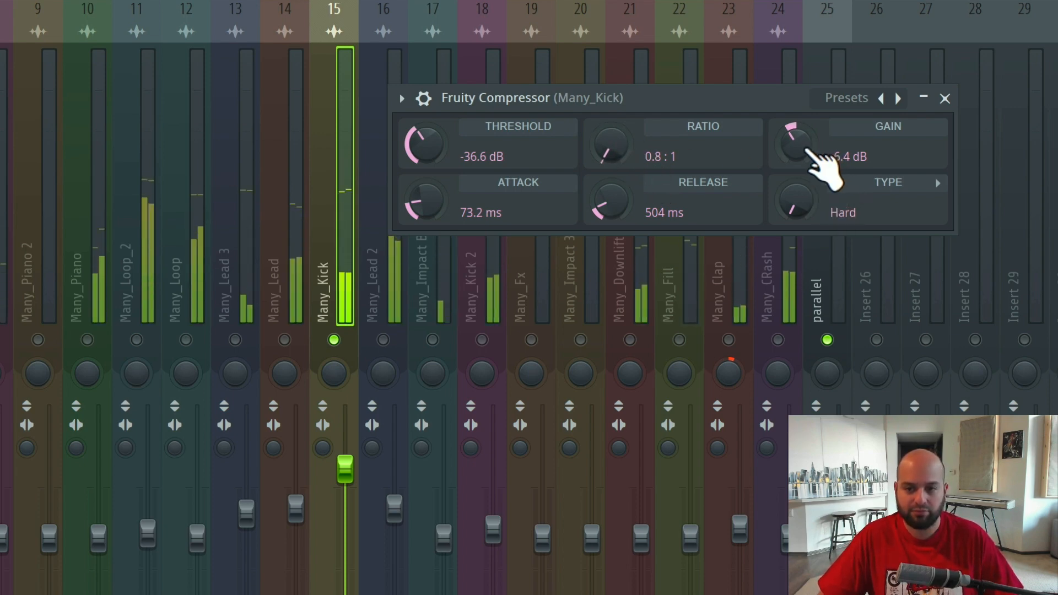
drag(804, 147, 804, 120)
key(space)
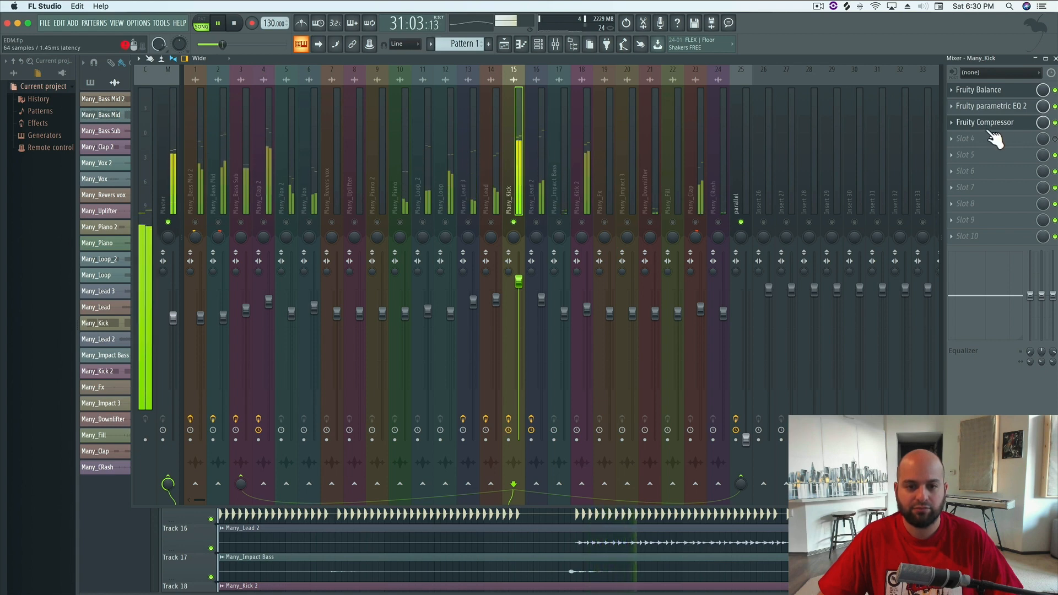
key(space)
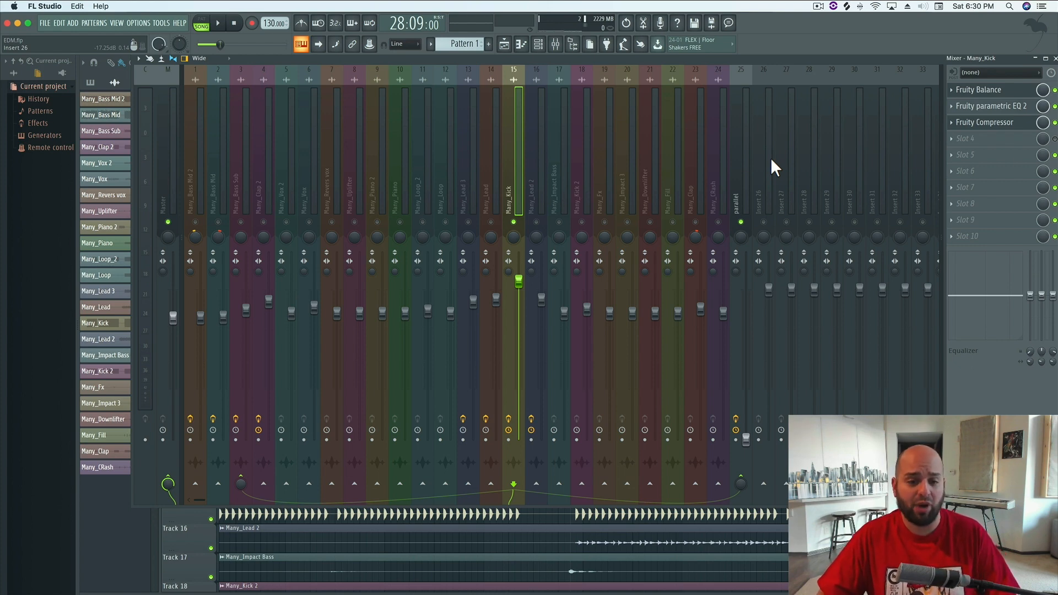
Step: Unsolo Many_Kick and compare the full mix with the kick's Fruity Compressor bypassed and enabled
right_click(513, 222)
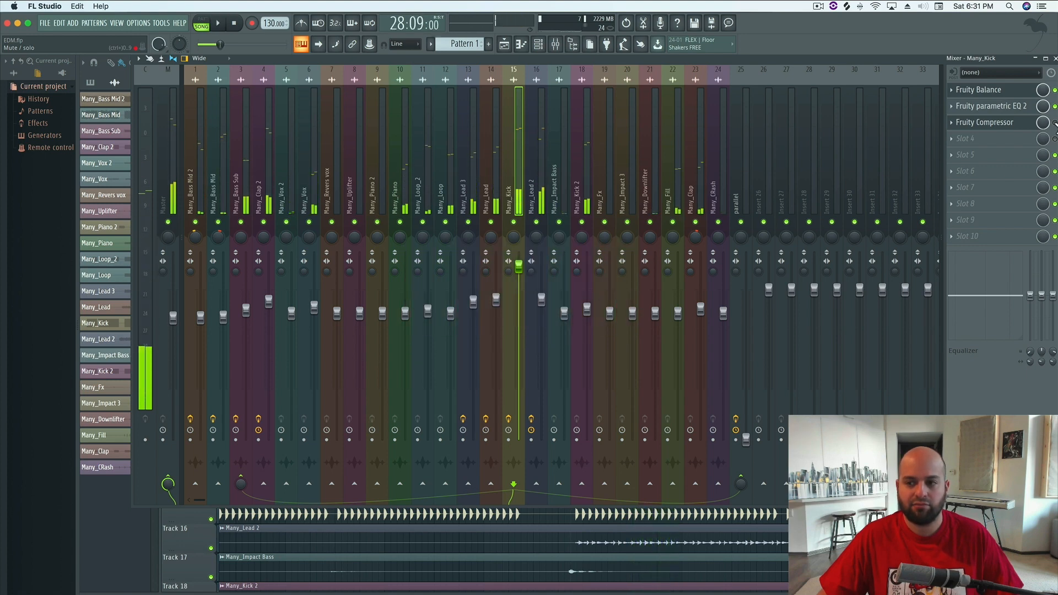
click(1054, 138)
key(space)
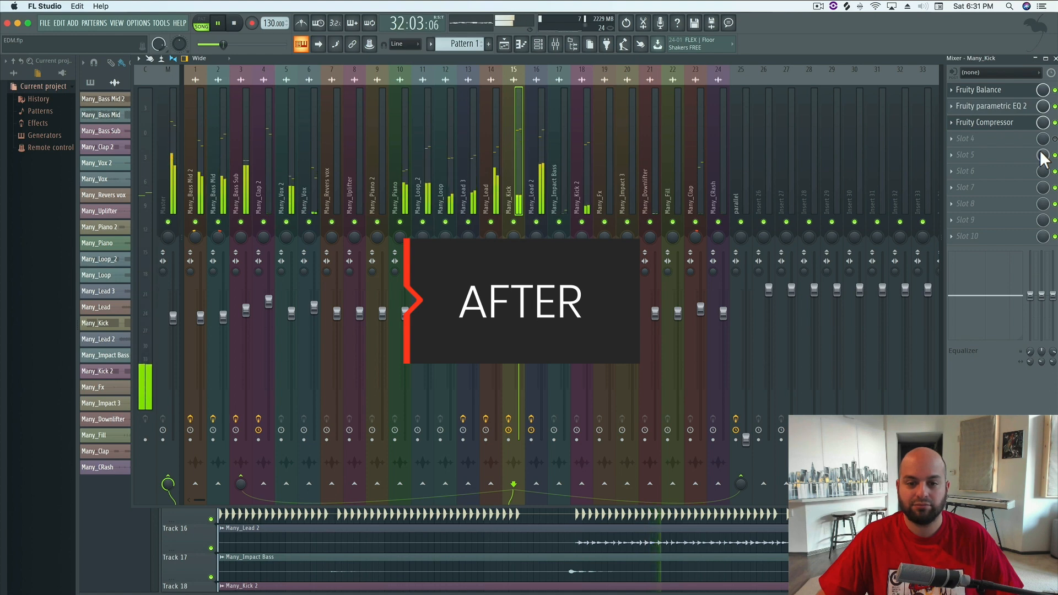
key(space)
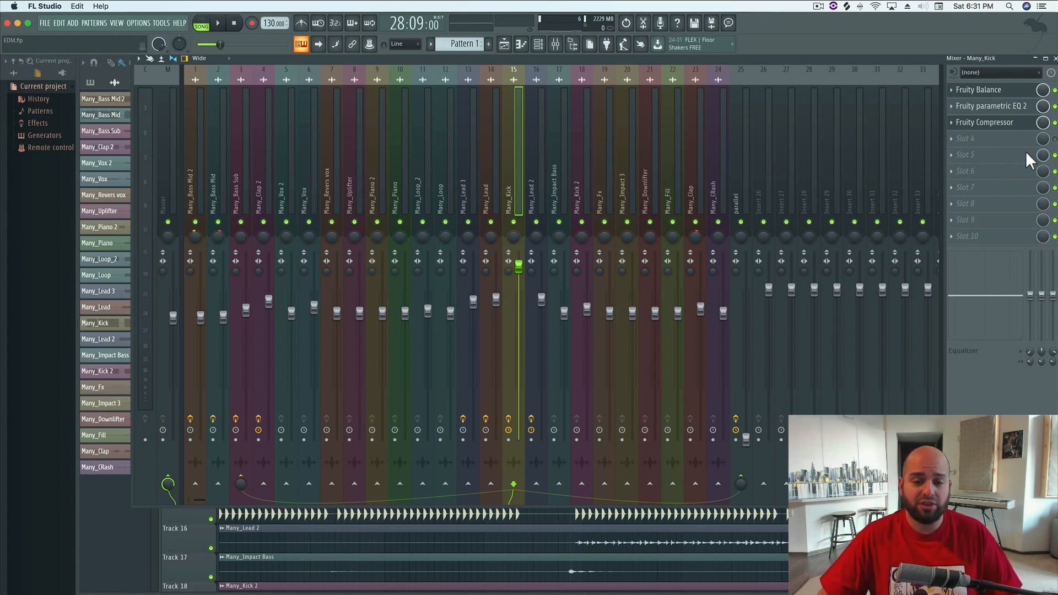
Step: Lower the Many_Kick fader slightly in the mix
drag(518, 266, 518, 283)
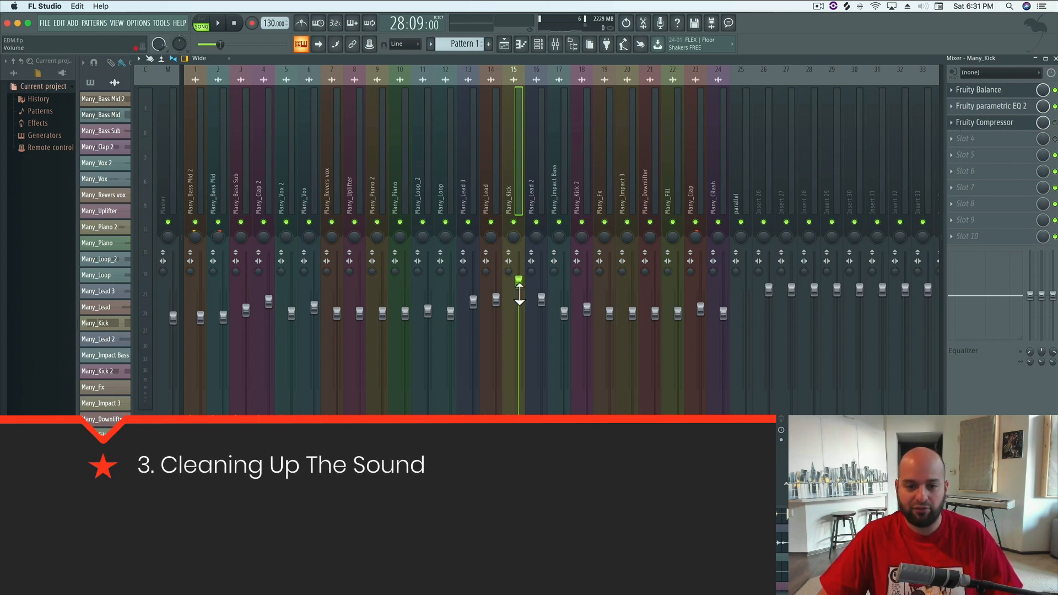
drag(518, 277, 518, 276)
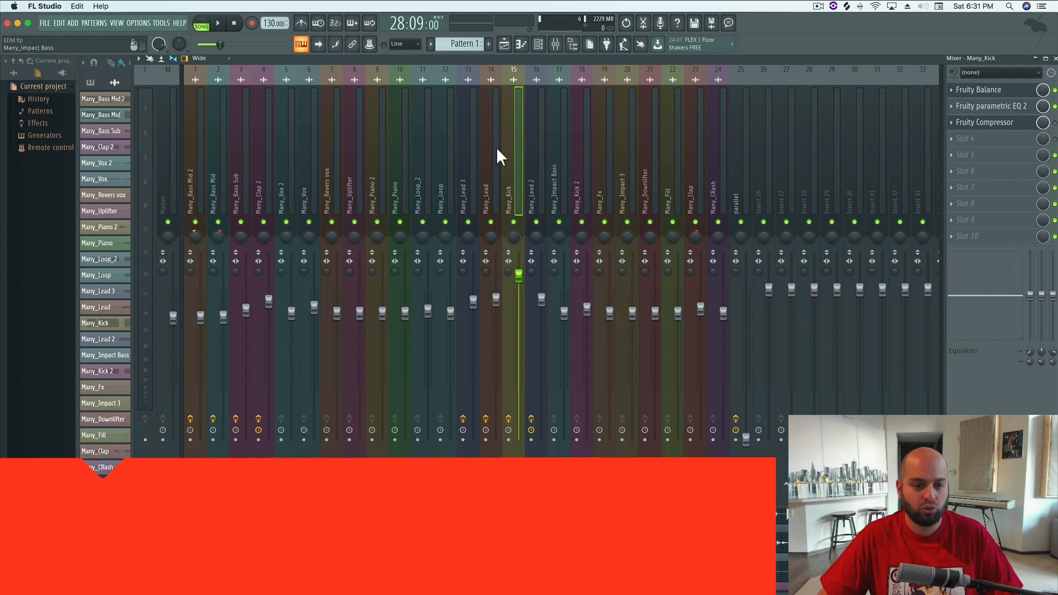
Step: Bypass the Fruity Compressor on Many_Clap 2 while playing it soloed, and unsolo the track
click(256, 150)
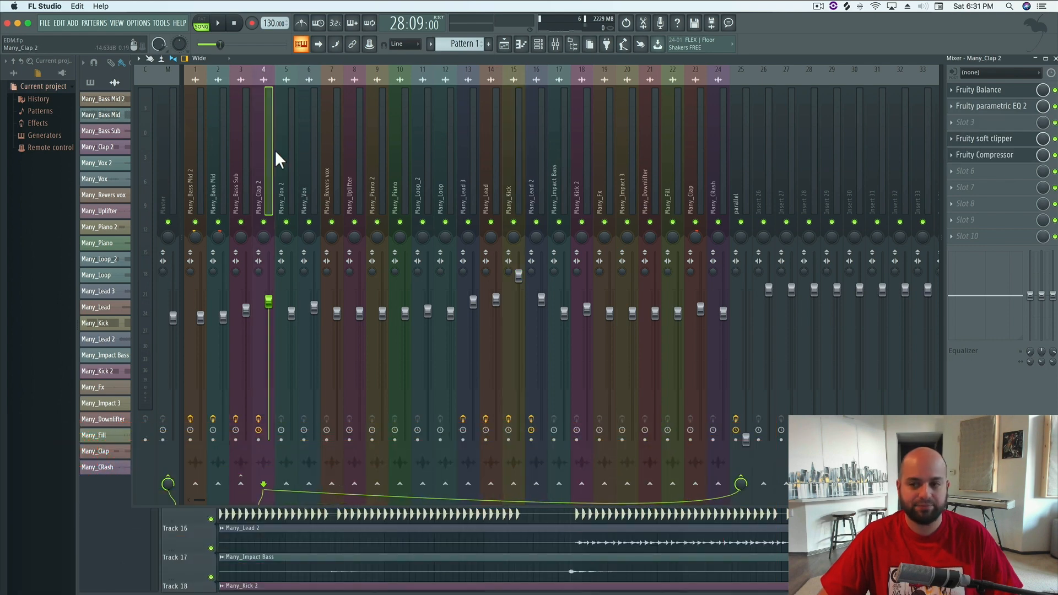
right_click(263, 222)
key(space)
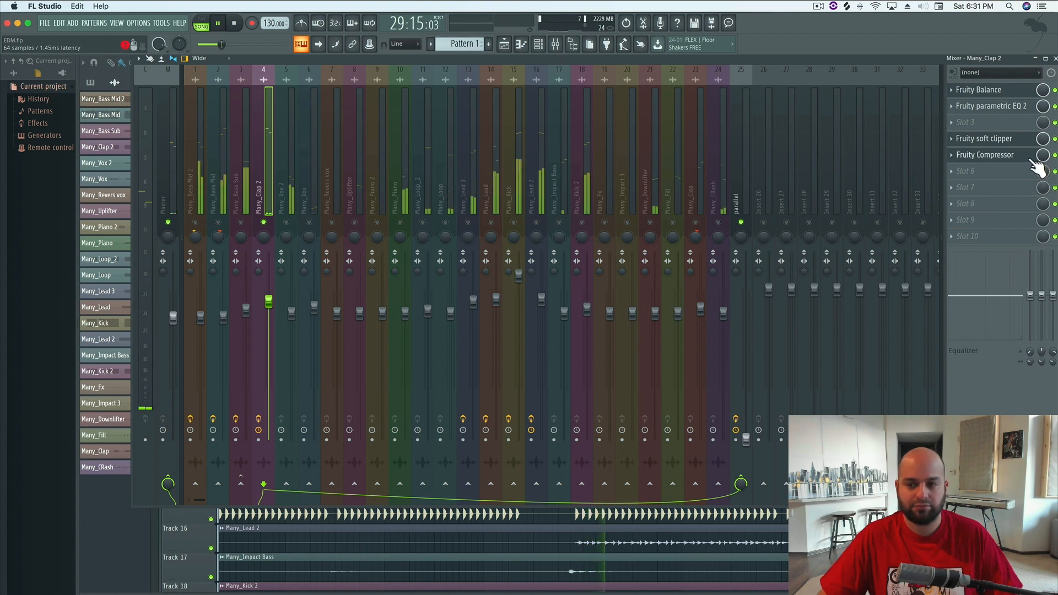
click(1054, 155)
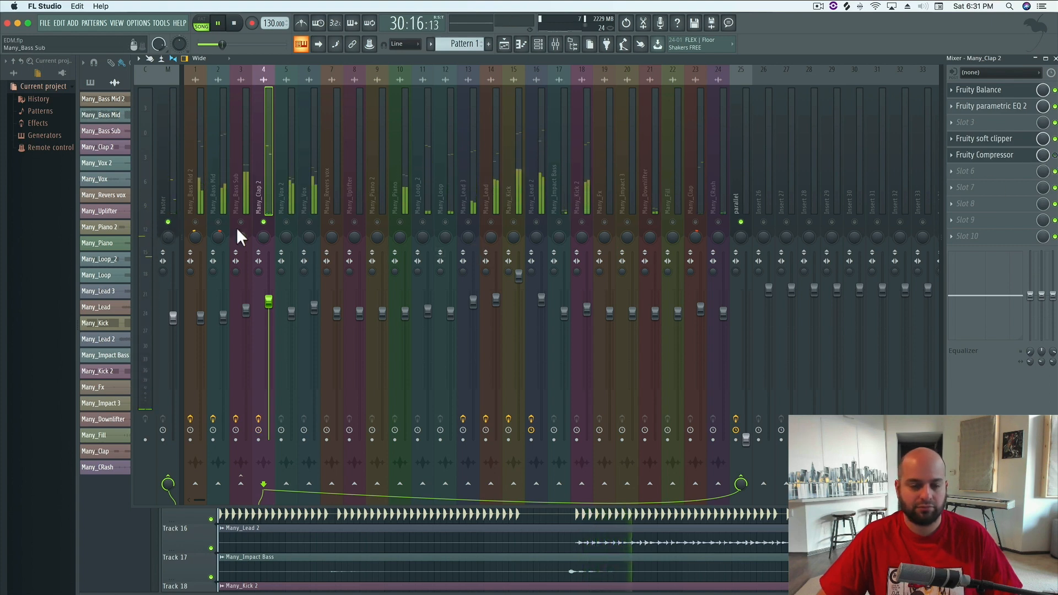
key(space)
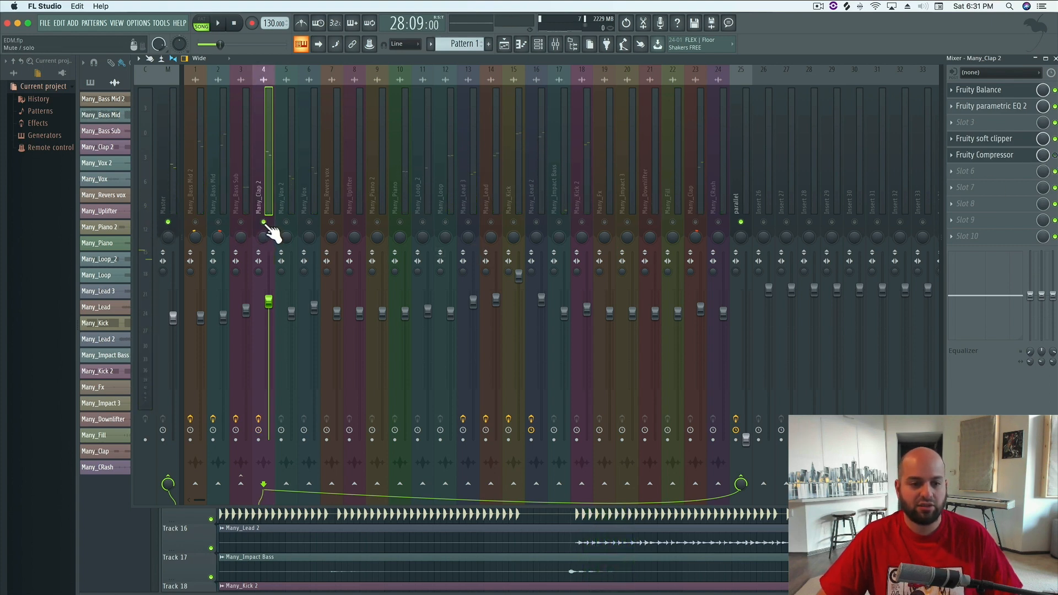
right_click(264, 222)
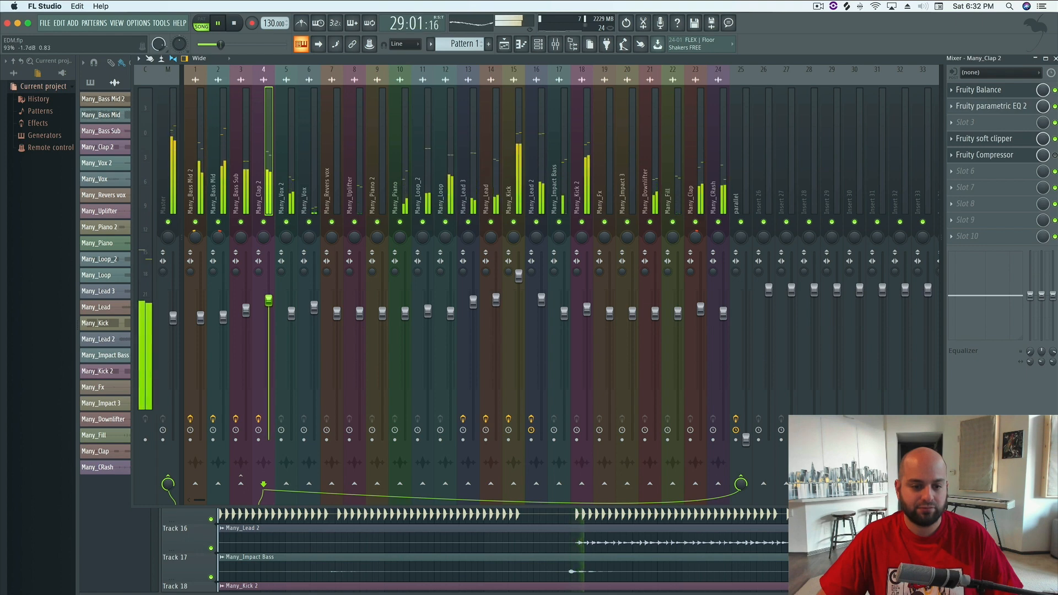
Step: Raise the Many_Clap 2 fader to about 3.5 dB in the full mix, and audition the track soloed
drag(271, 310, 269, 270)
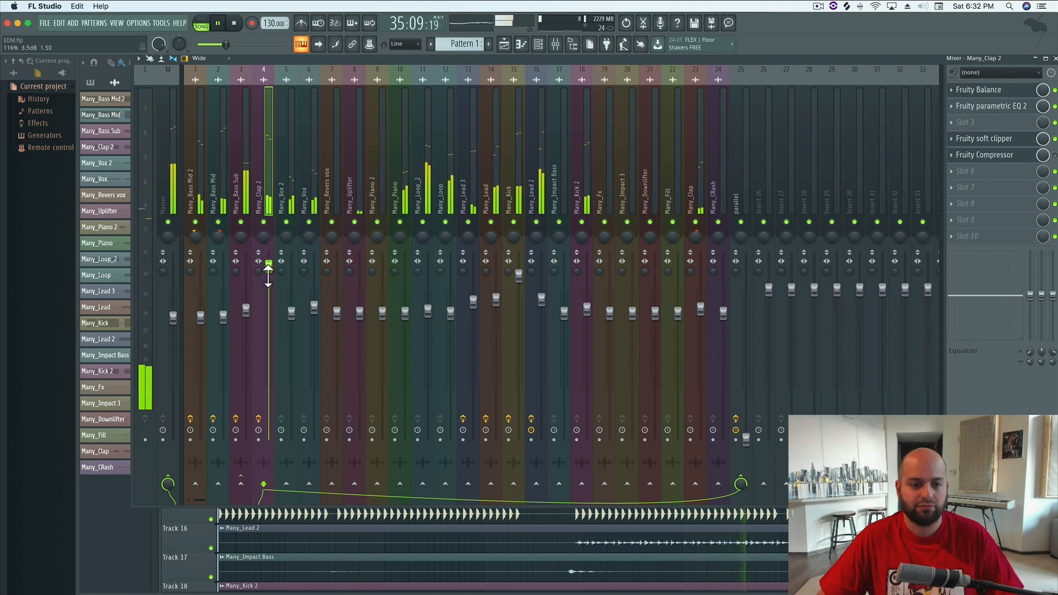
key(space)
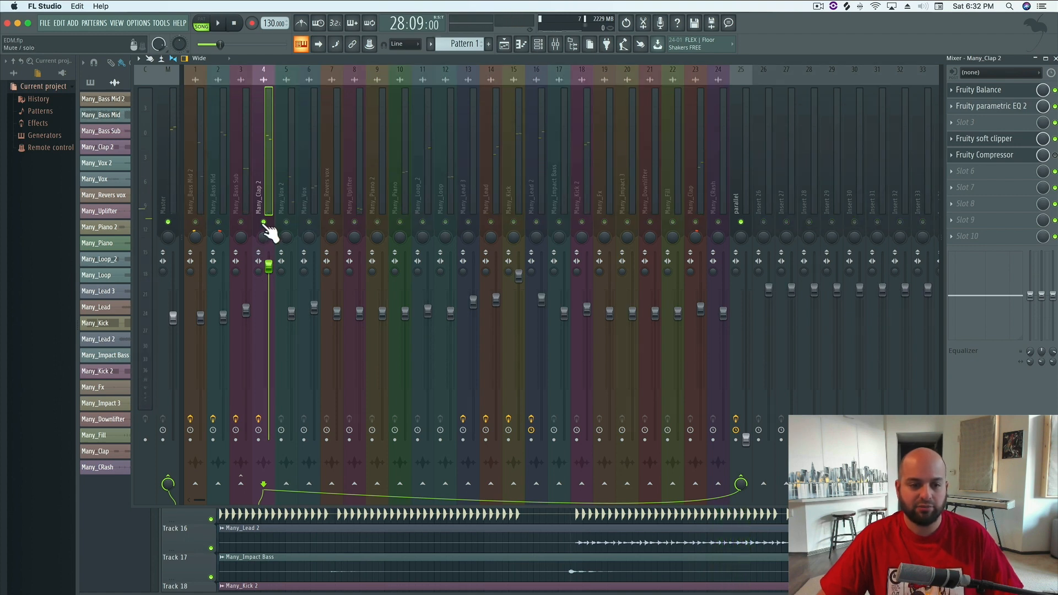
key(space)
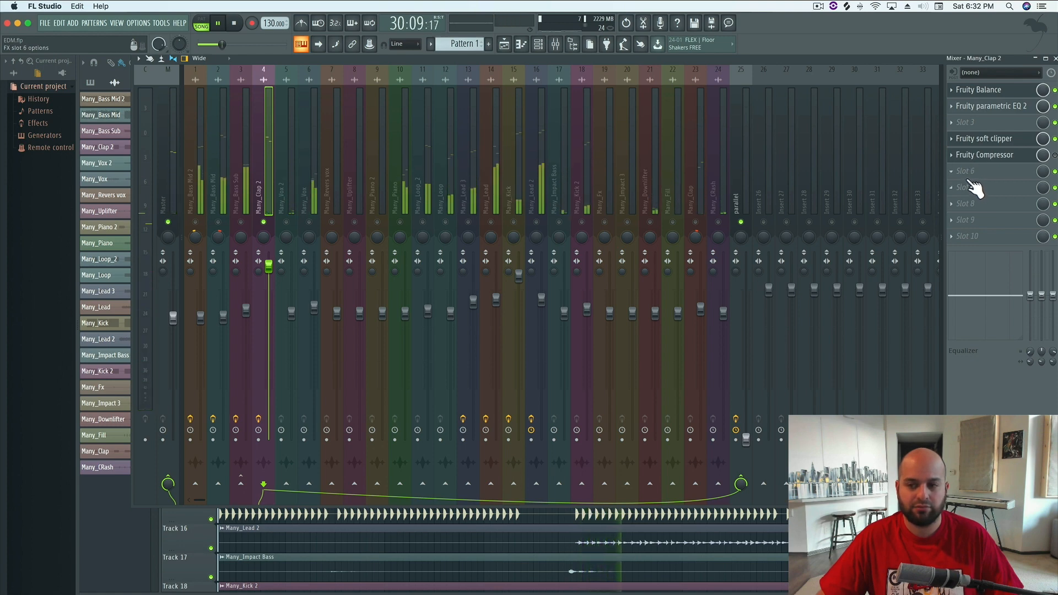
key(space)
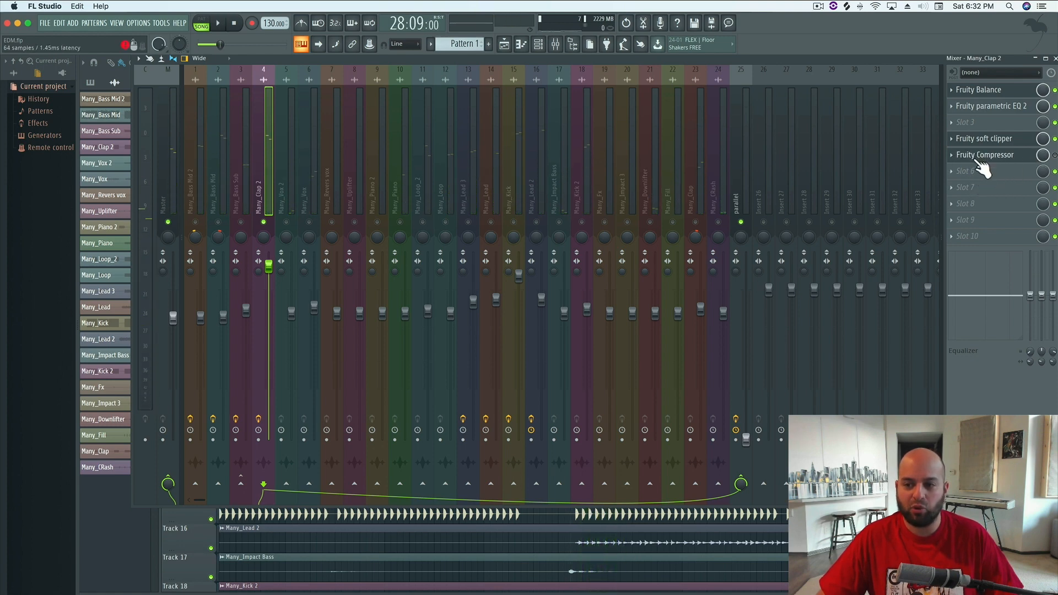
Step: Set the Many_Clap 2 Fruity Compressor's attack to 0.0 ms, release to 1 ms and gain to -5.6 dB while auditioning it
click(1018, 159)
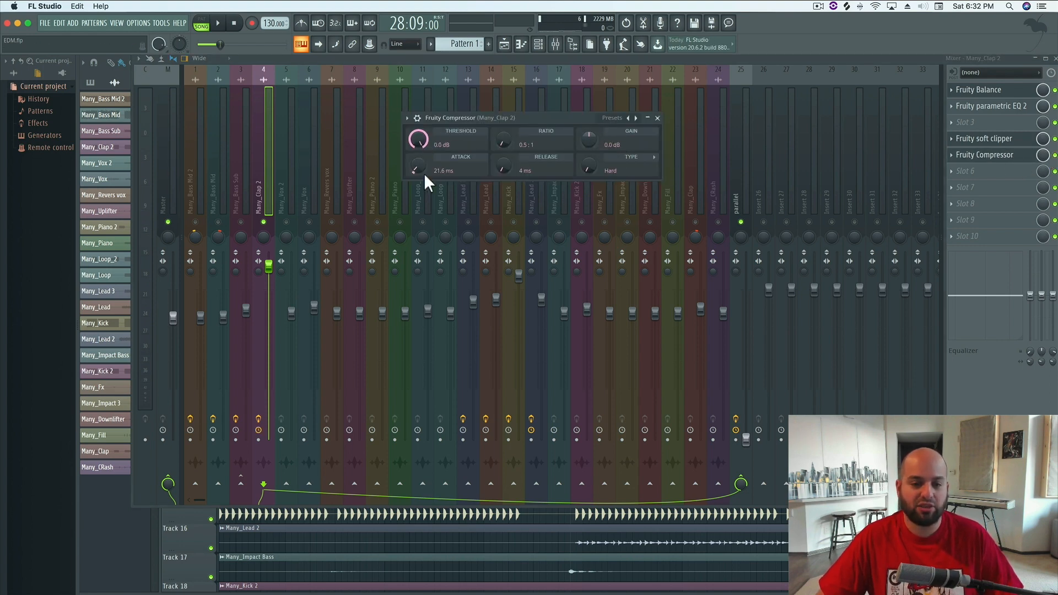
drag(424, 174, 424, 179)
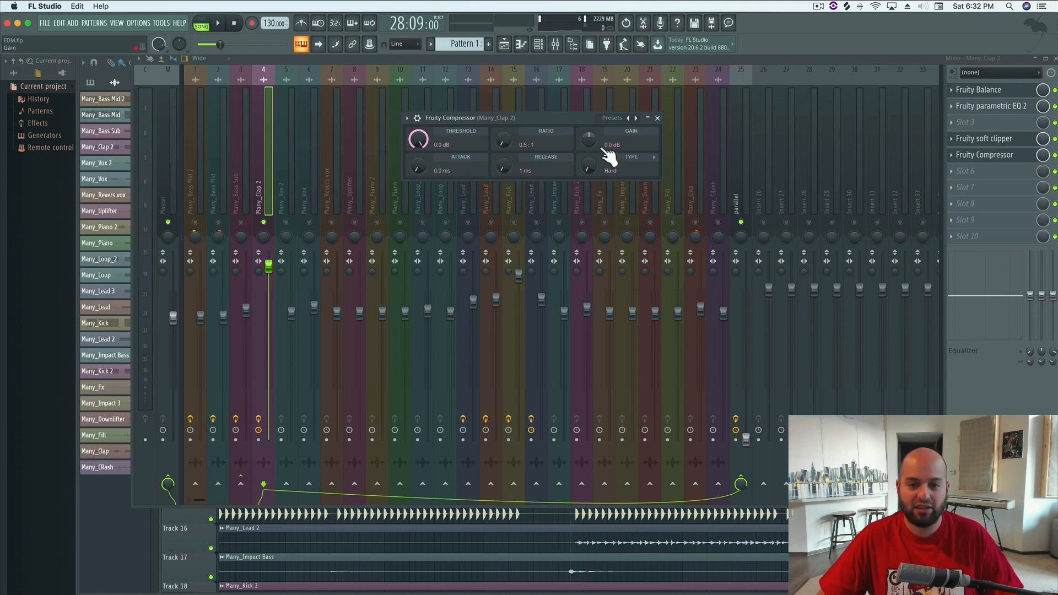
key(space)
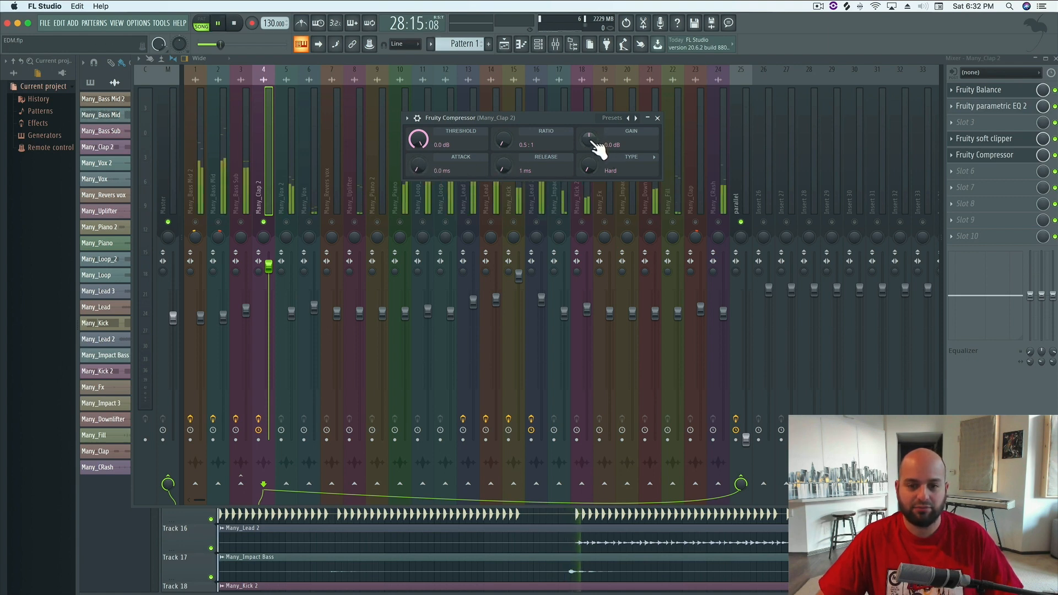
drag(596, 146, 596, 158)
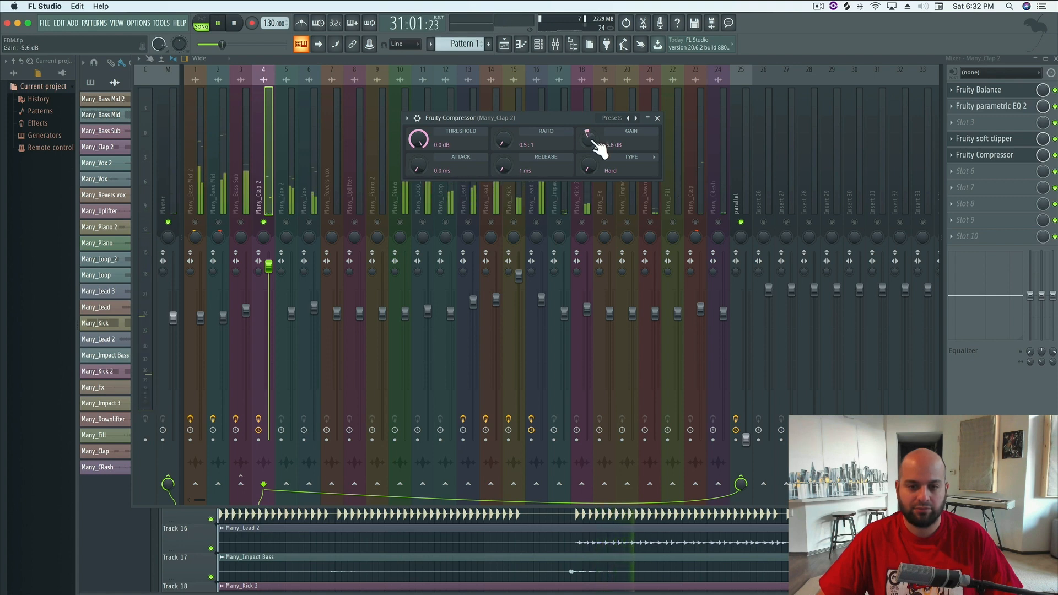
key(space)
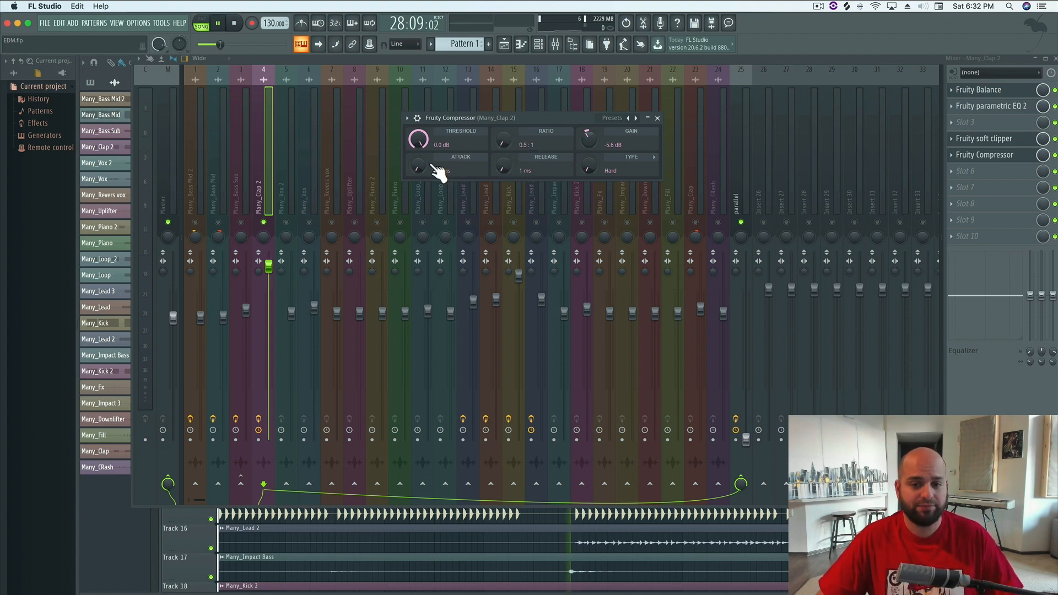
Step: Lower the Many_Clap 2 compressor's threshold to -23.3 dB while playing the soloed clap
key(space)
drag(423, 142, 424, 172)
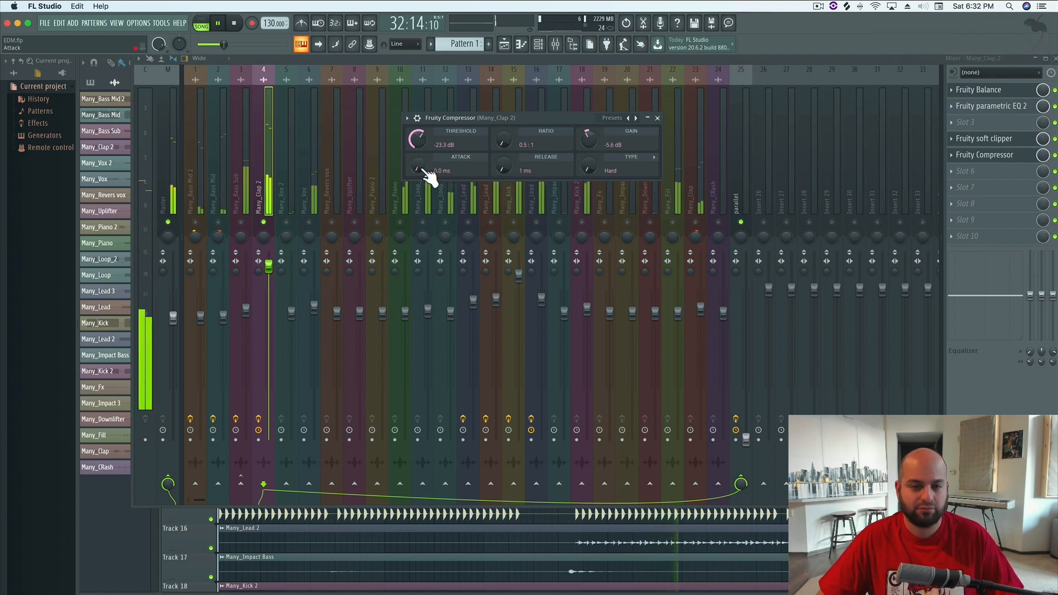
key(space)
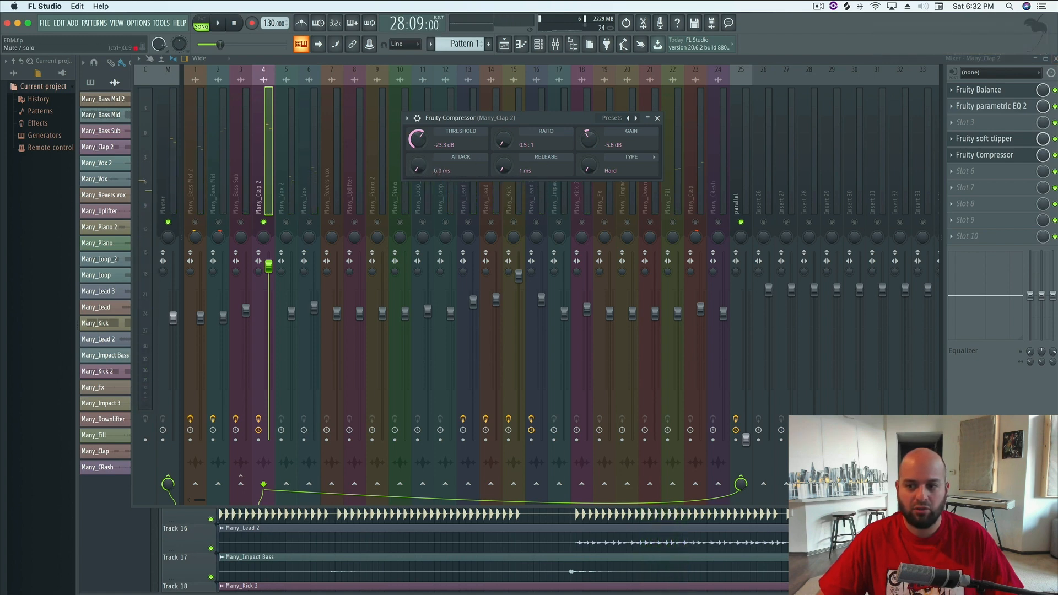
Step: Compare the soloed Many_Clap 2 with its Fruity Compressor bypassed and enabled
click(1054, 155)
key(space)
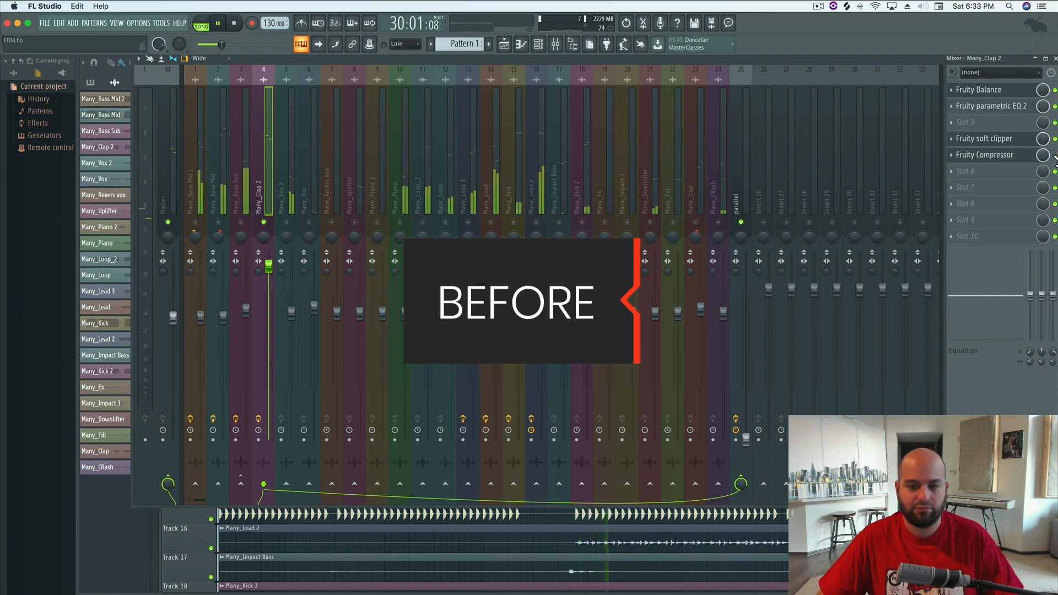
key(space)
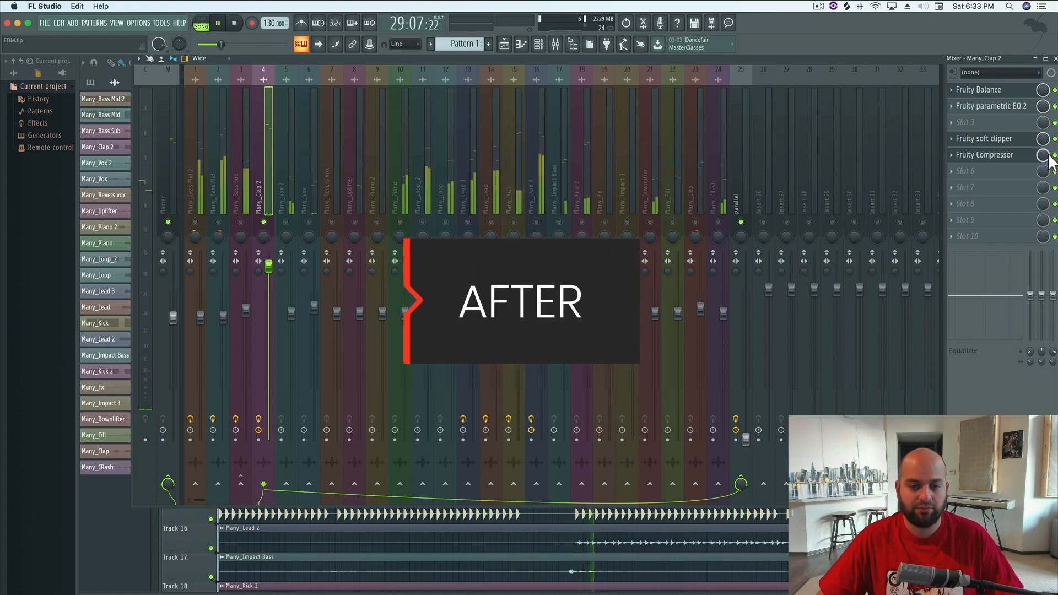
key(space)
Step: Unsolo Many_Clap 2 and compare the full mix with the clap's Fruity Compressor bypassed and enabled
click(263, 222)
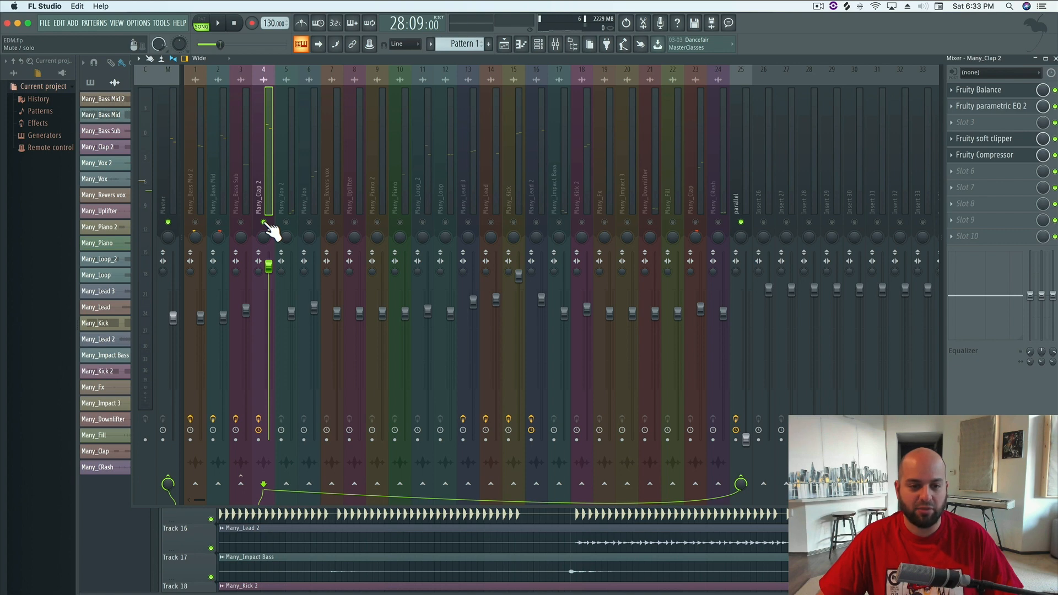
click(264, 222)
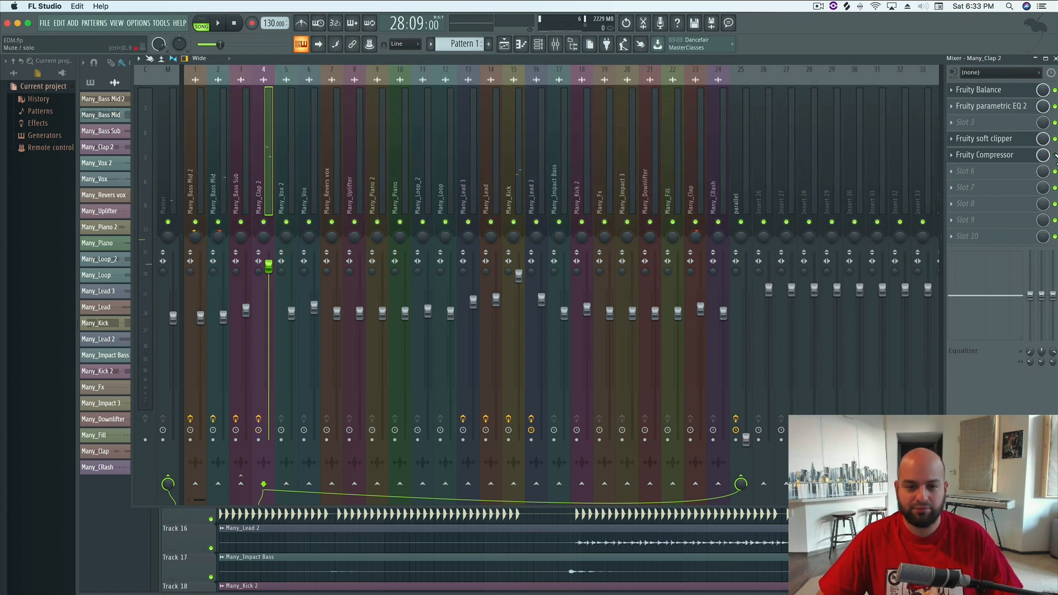
key(space)
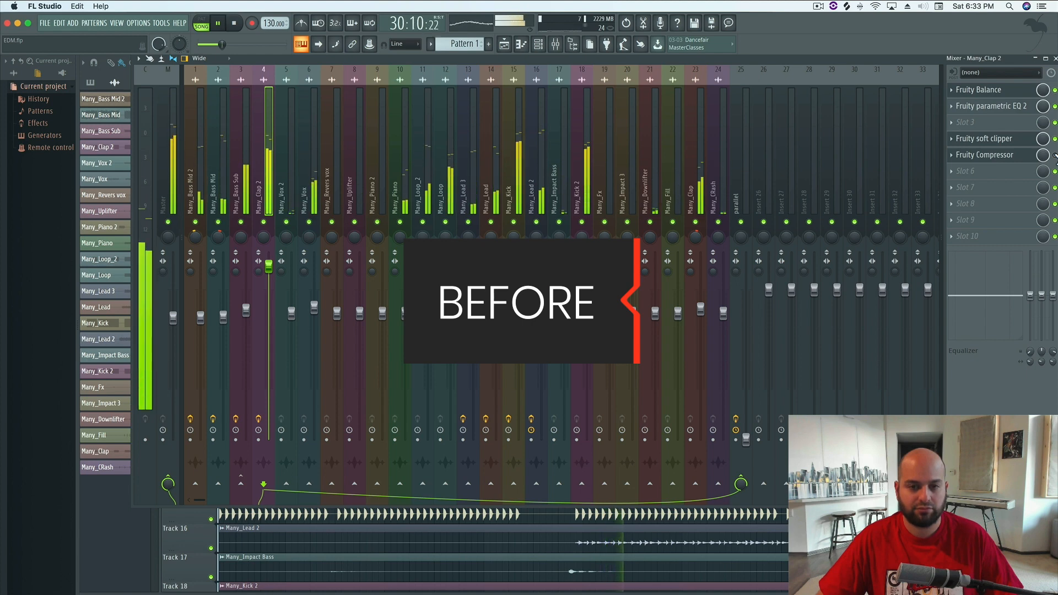
key(space)
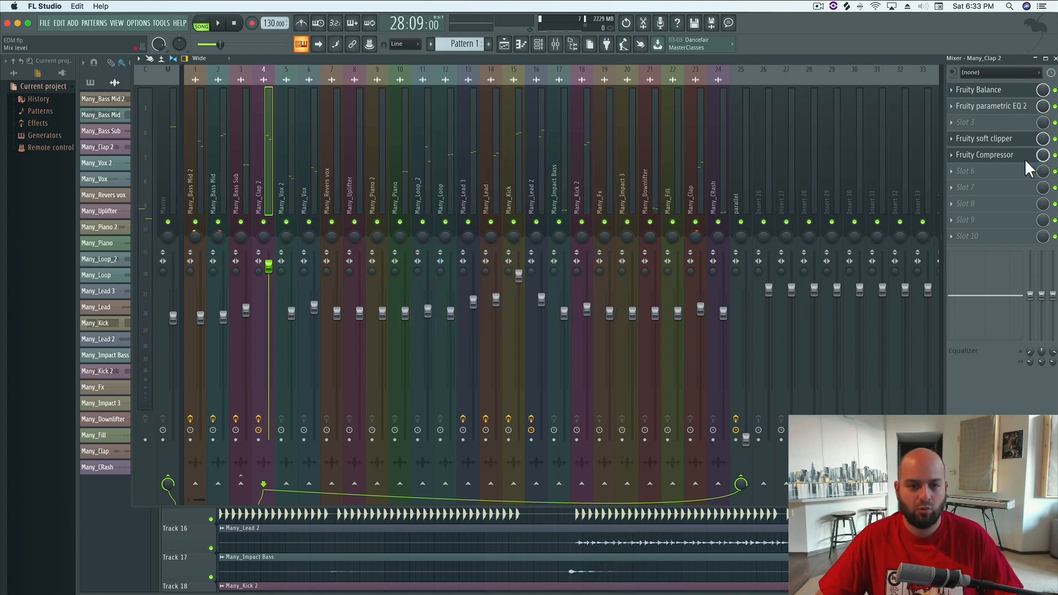
key(space)
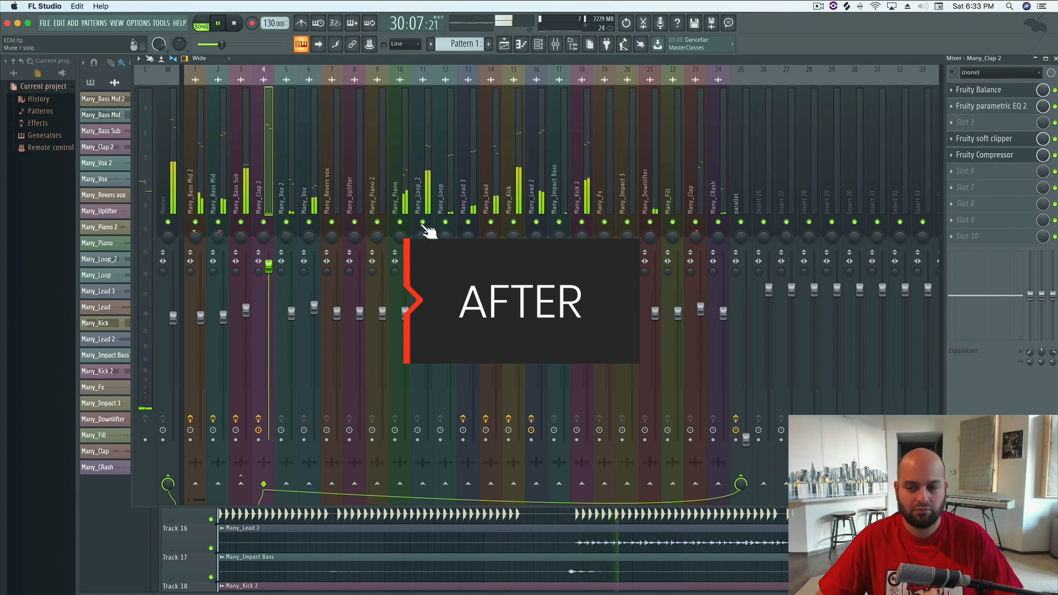
Step: Set the Many_Clap 2 compressor's ratio to 0.6:1 and fine-tune its gain while the full mix plays
click(1022, 155)
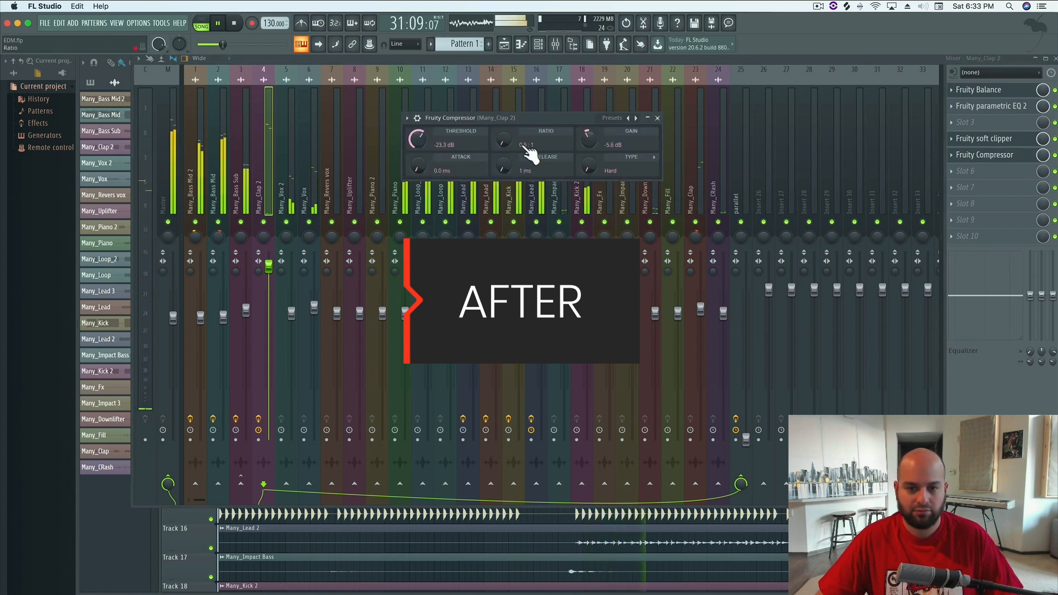
drag(509, 141, 508, 137)
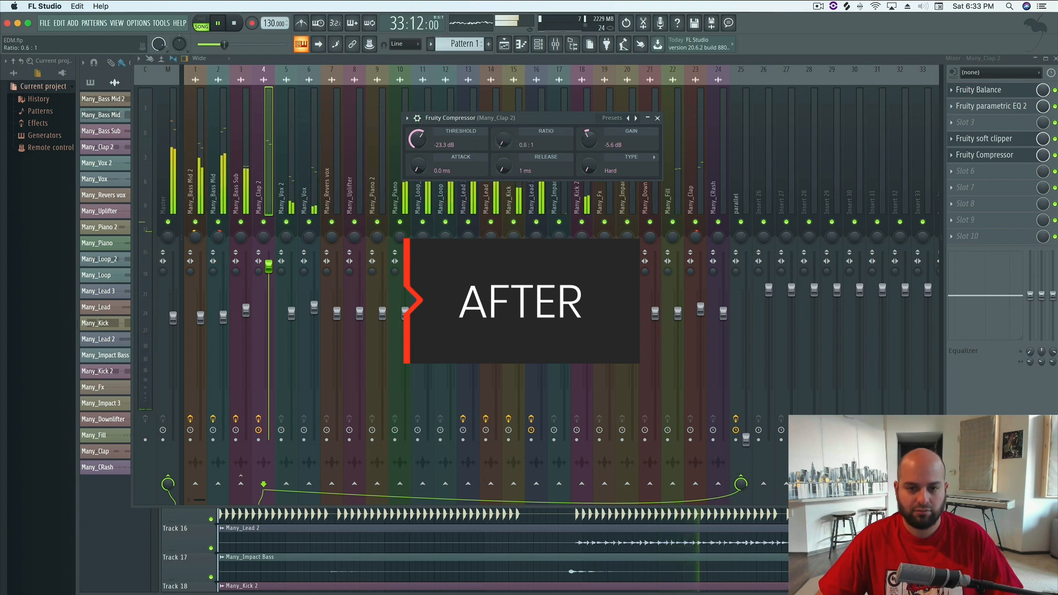
drag(592, 144, 592, 145)
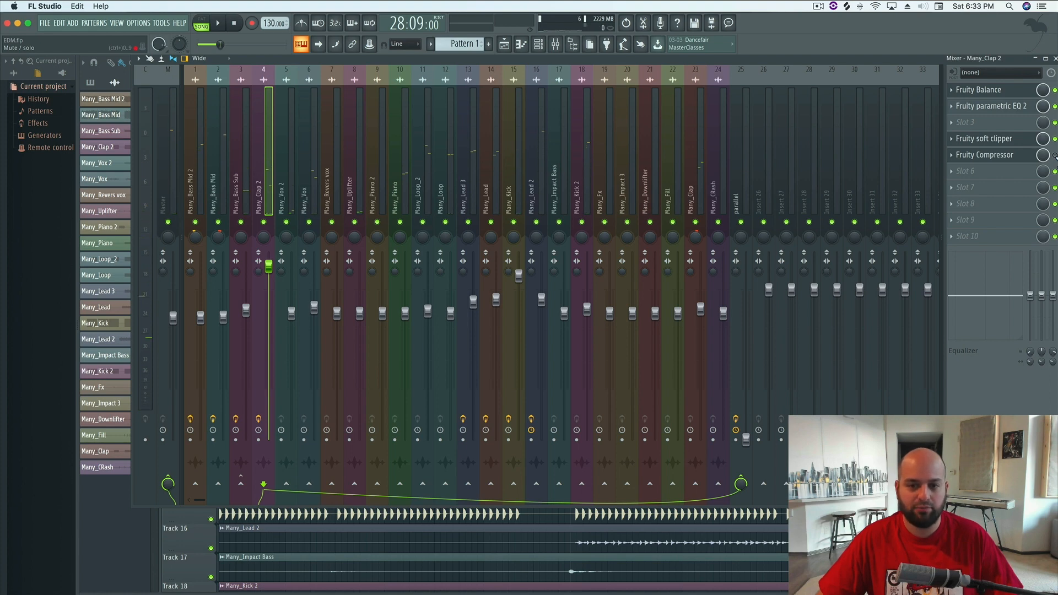
Step: Compare the full mix with the clap compressor bypassed and enabled, and set its gain to -4.7 dB
key(space)
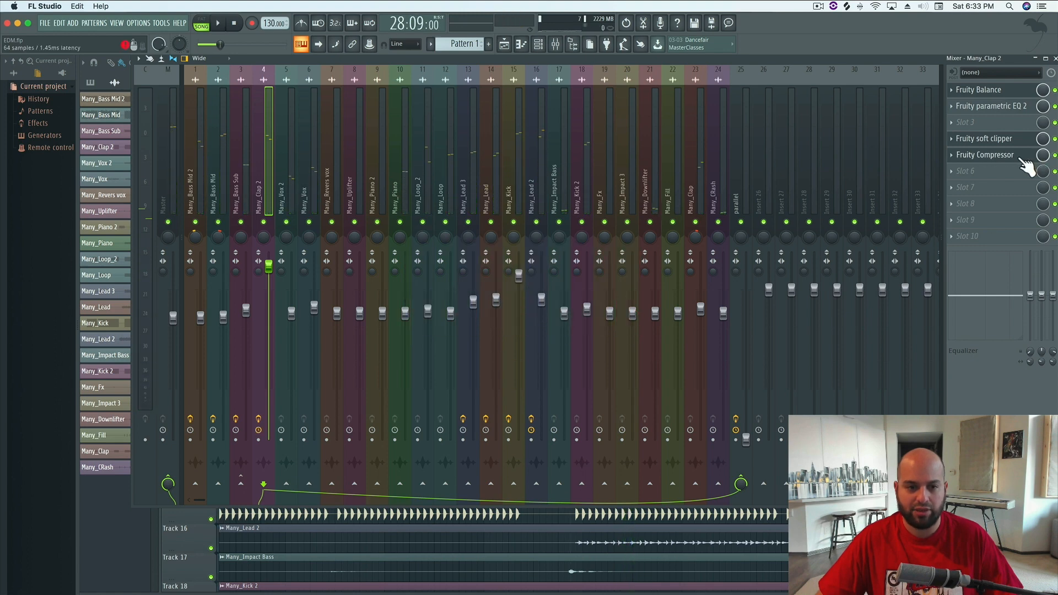
key(space)
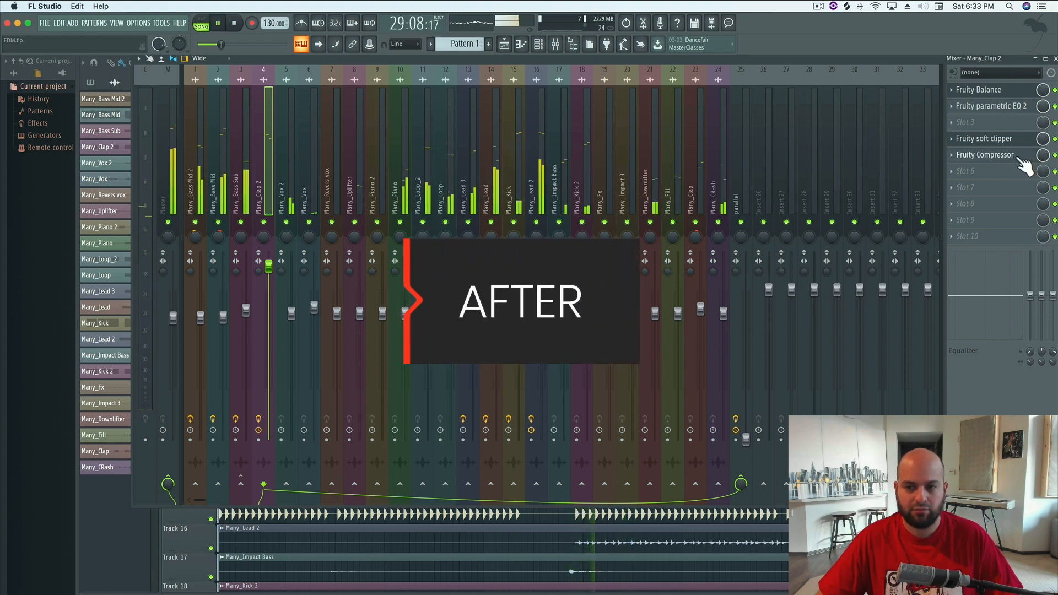
click(1018, 159)
drag(588, 140, 588, 142)
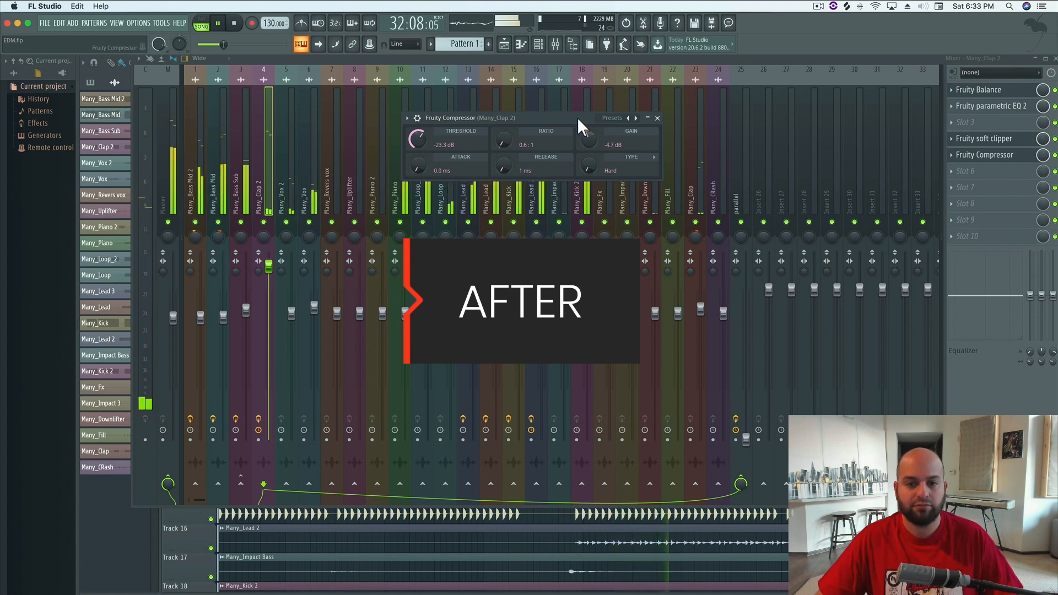
key(space)
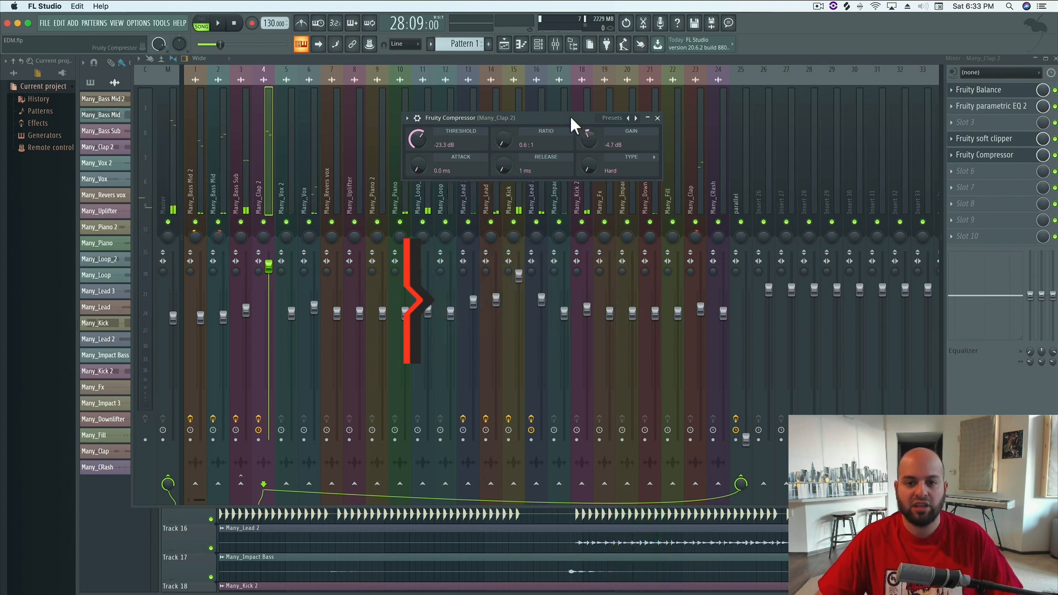
Step: Reposition the Fruity Compressor window over the mixer and dismiss the low disk space notification
drag(571, 117, 638, 99)
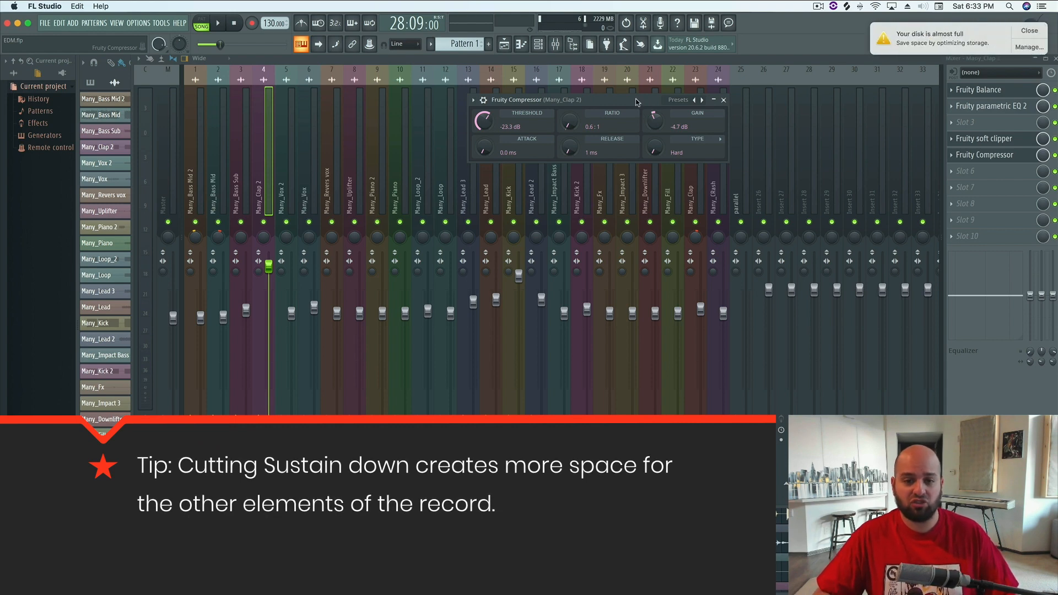
click(1036, 32)
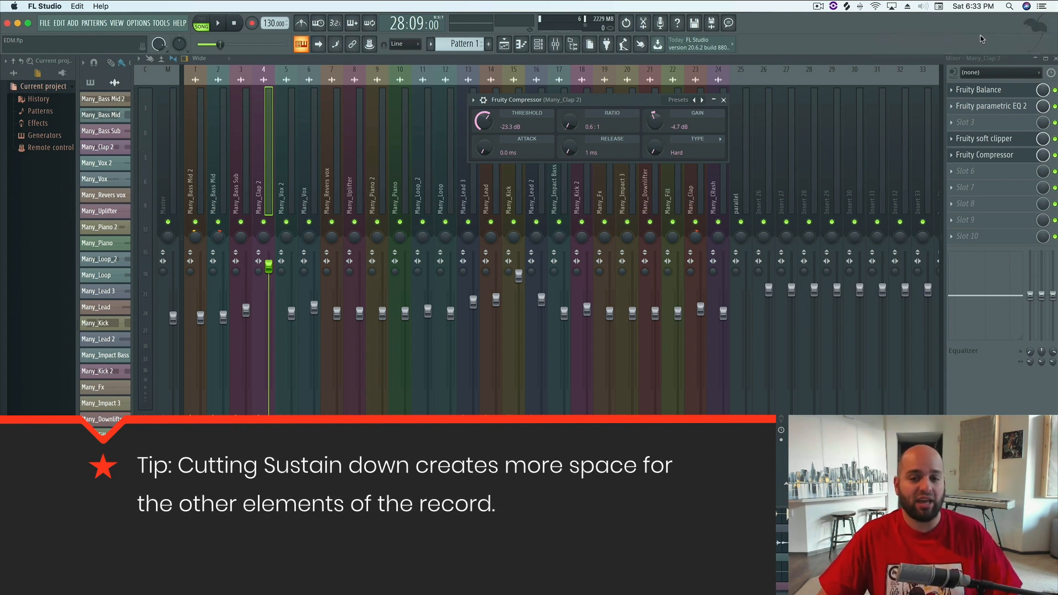